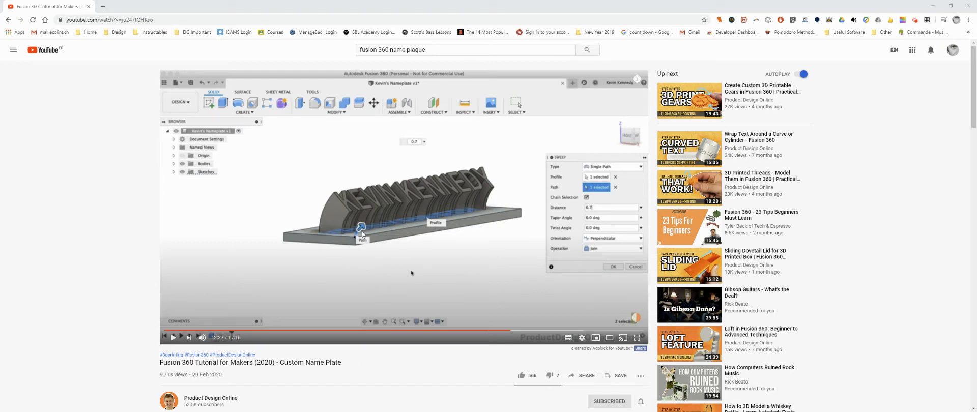
Switch from the browser to Fusion 360 and examine the finished DESIGN model in 3D Text Light v03 v2 from the front and underside.
click(933, 6)
click(259, 16)
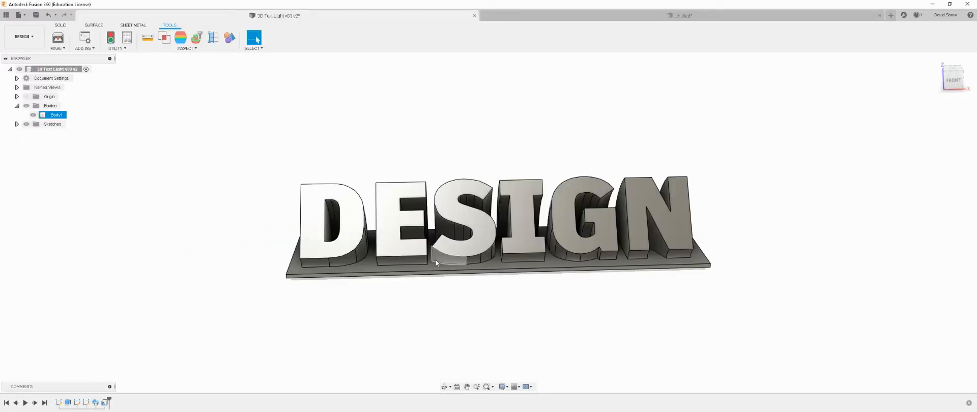
shift+middle_drag(390, 318, 348, 225)
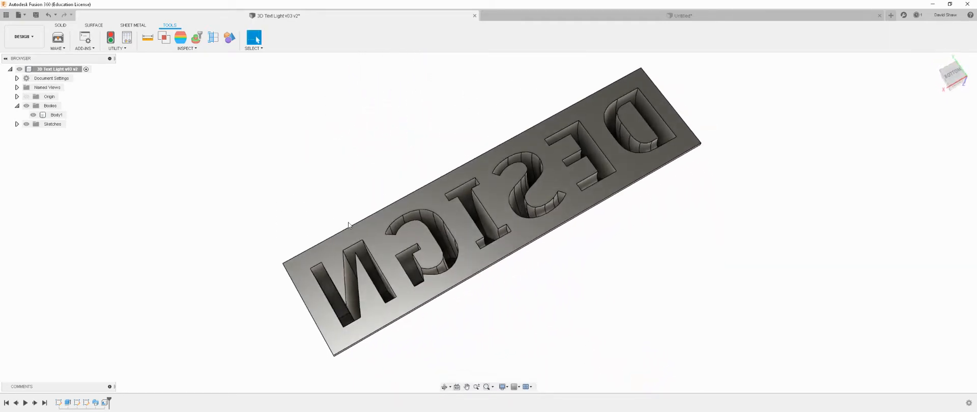
click(545, 219)
shift+middle_drag(544, 219, 449, 308)
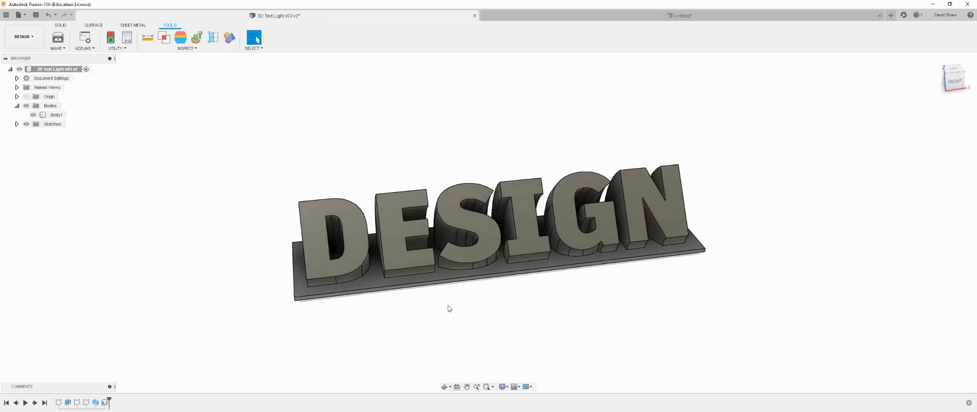
Switch to the untitled design and examine its base plate, DESIGN text and arc sketch from several angles.
click(629, 16)
shift+middle_drag(466, 255, 427, 288)
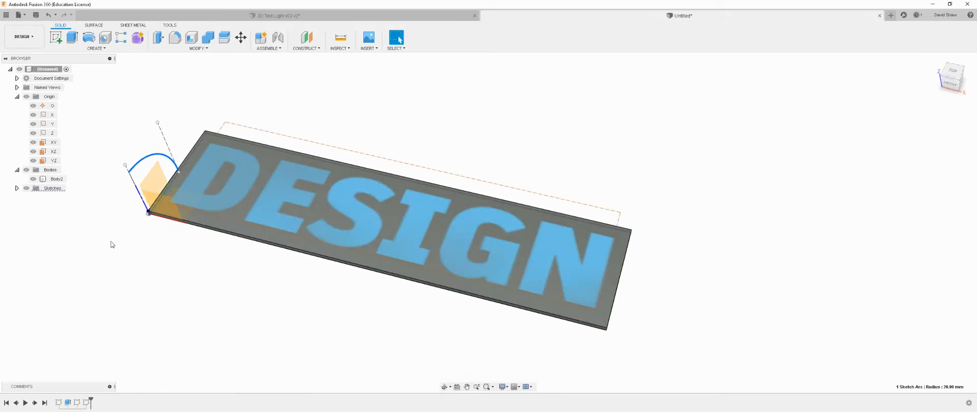
shift+middle_drag(113, 245, 173, 232)
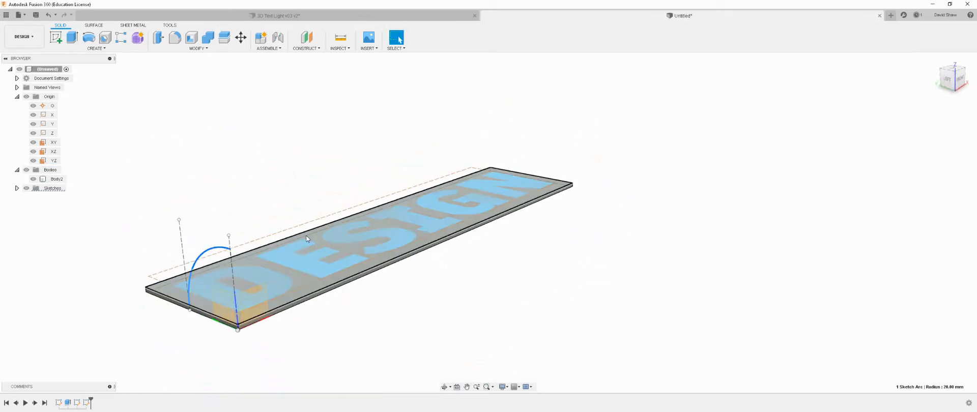
mouse_move(456, 322)
shift+middle_down()
mouse_move(470, 324)
mouse_move(445, 327)
shift+middle_up()
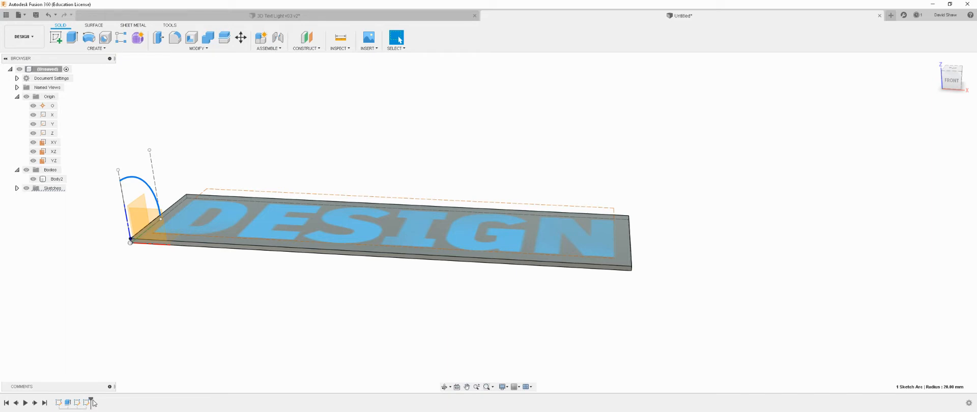
Roll the timeline back to just after the base sketch, then open that sketch to review the rectangle's dimensions and finish it.
mouse_move(91, 402)
mouse_down()
mouse_move(54, 402)
mouse_move(63, 401)
mouse_up()
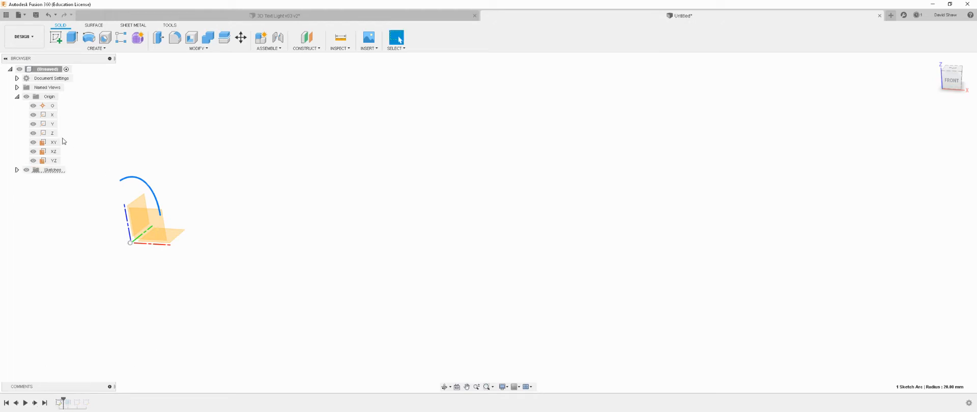
click(17, 170)
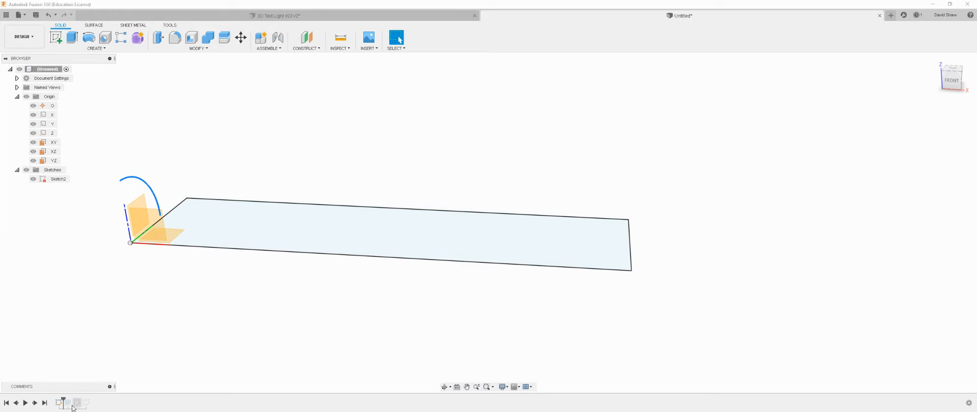
right_click(53, 179)
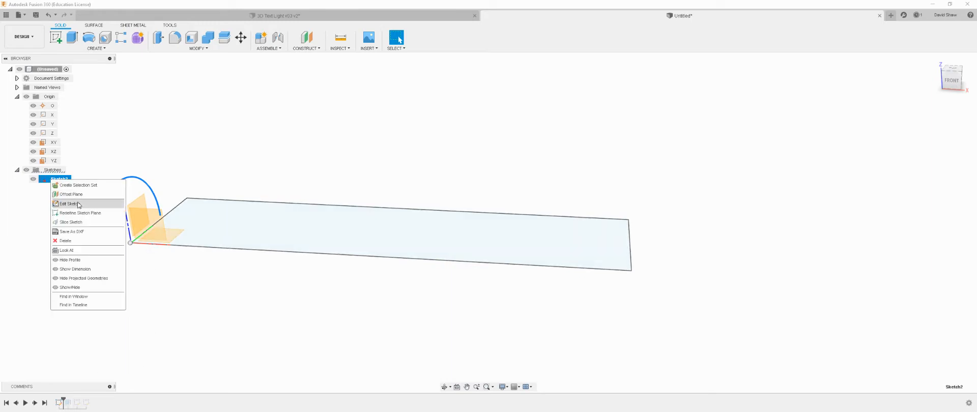
click(78, 204)
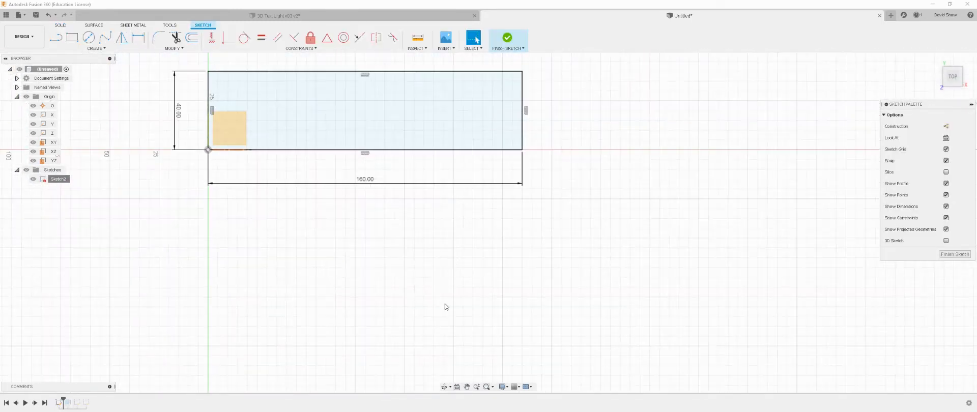
scroll(446, 306, down, 2)
scroll(341, 84, up, 3)
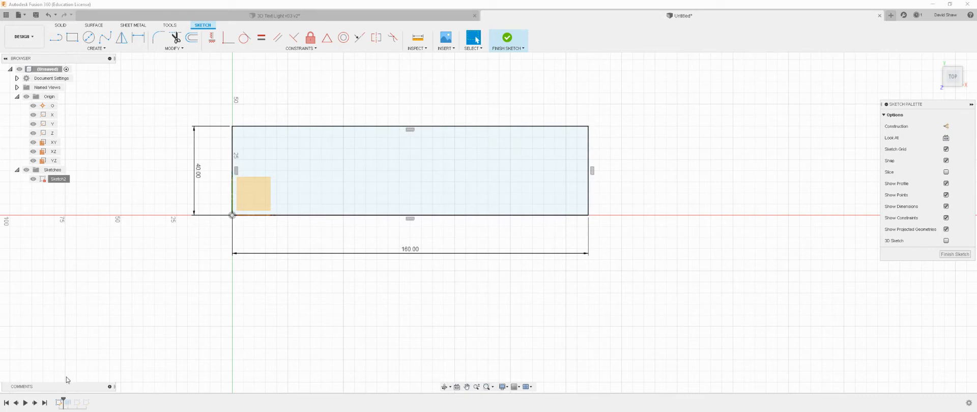
click(501, 34)
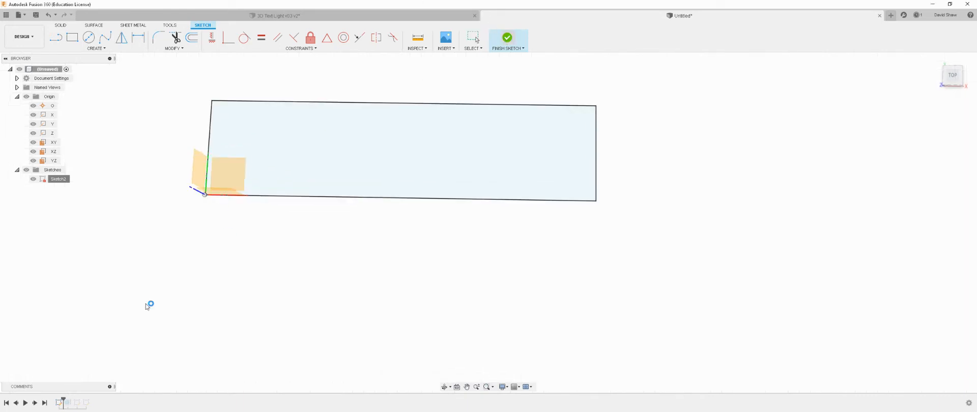
Roll the timeline forward one feature at a time through the plate extrusion, the DESIGN text sketch and the arc sketch.
drag(68, 403, 77, 403)
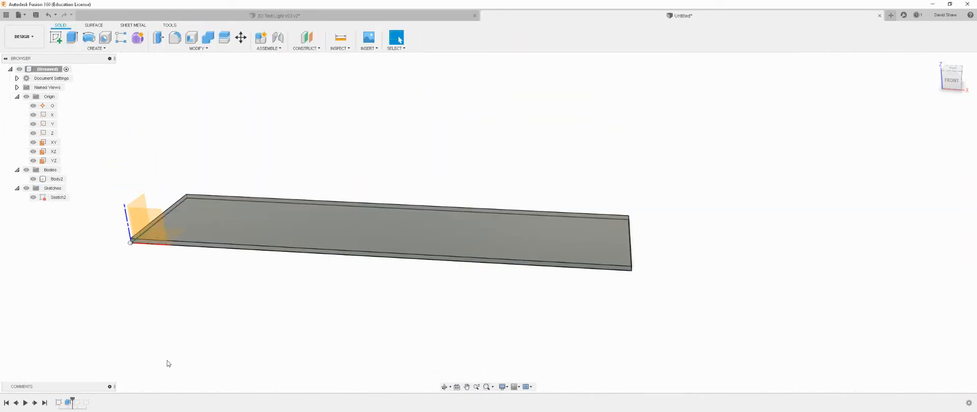
shift+middle_drag(262, 314, 291, 322)
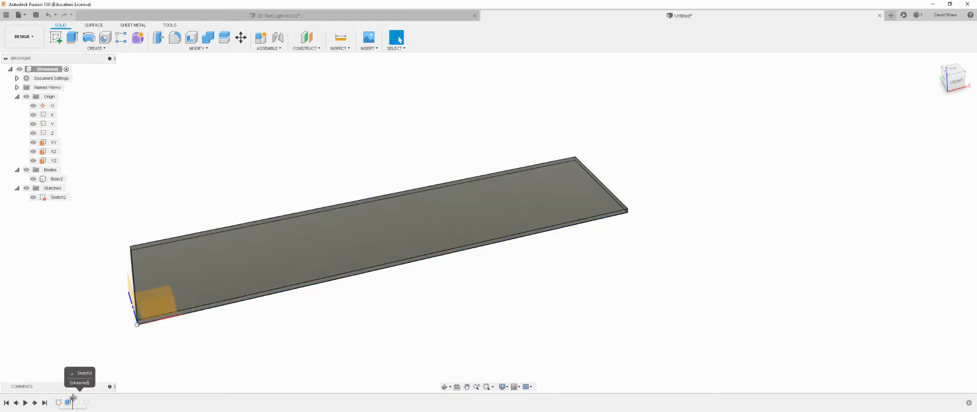
drag(73, 399, 82, 399)
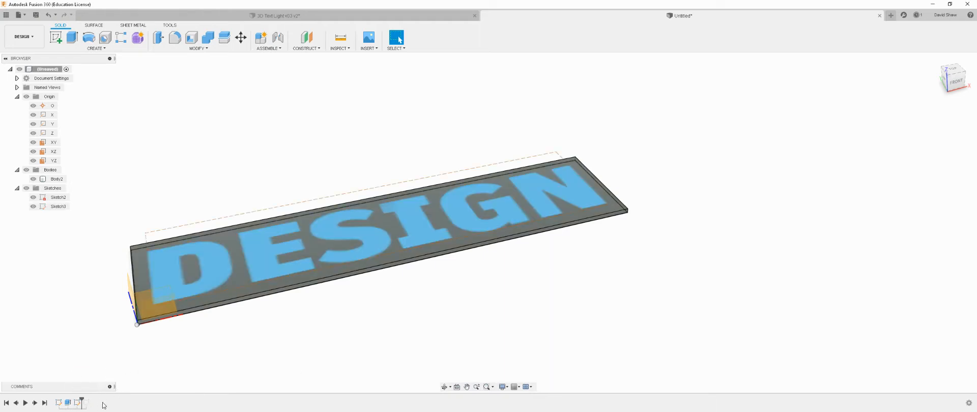
drag(82, 400, 90, 400)
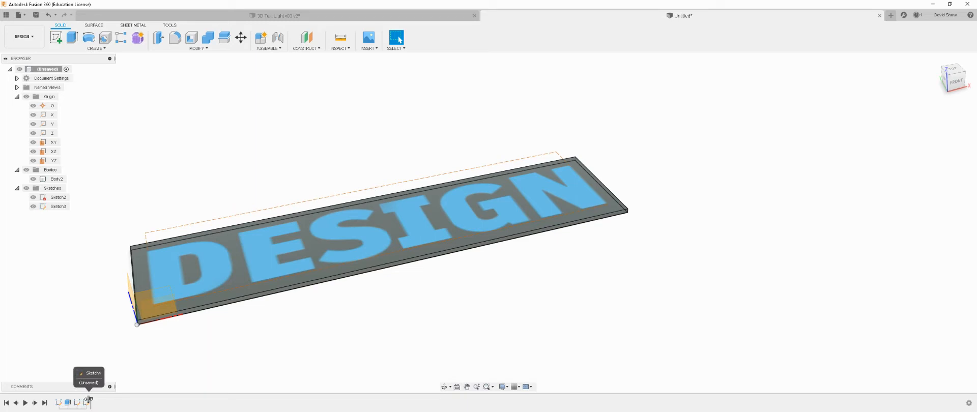
shift+middle_drag(216, 342, 233, 329)
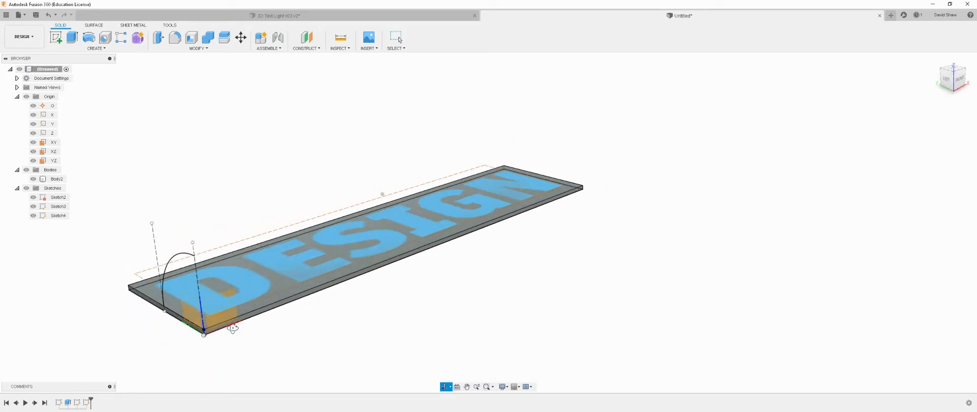
Set up a single-path Sweep with the DESIGN text as the profile and the arc as the path.
click(96, 50)
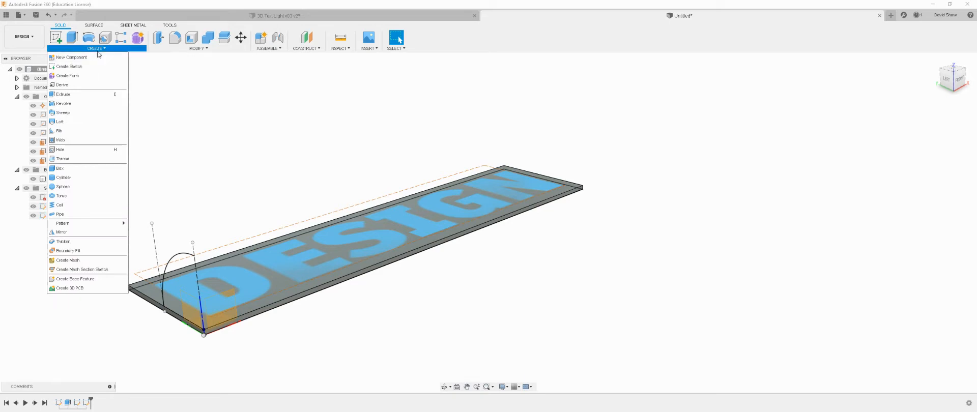
click(63, 112)
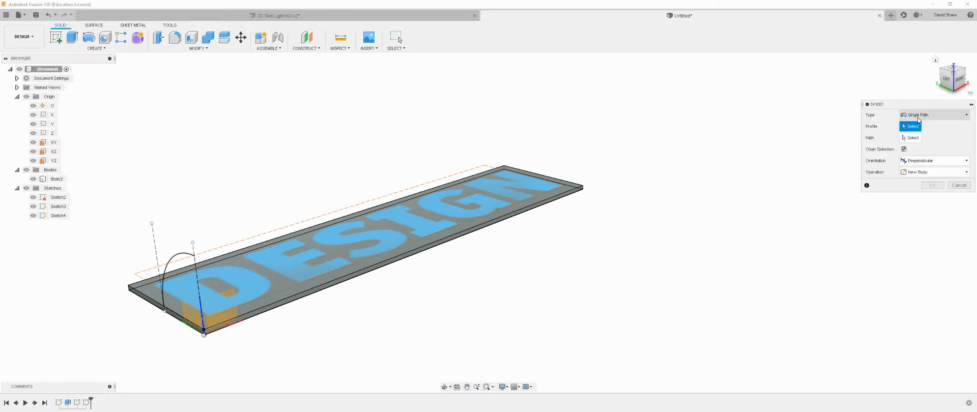
drag(930, 104, 921, 108)
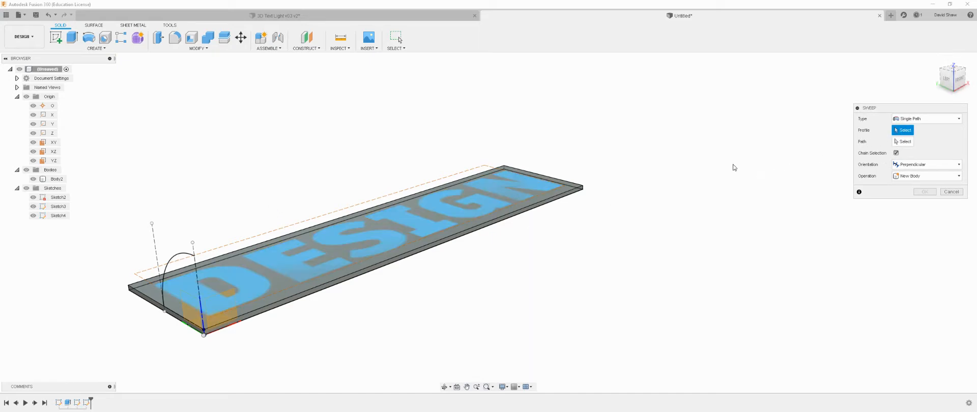
click(406, 219)
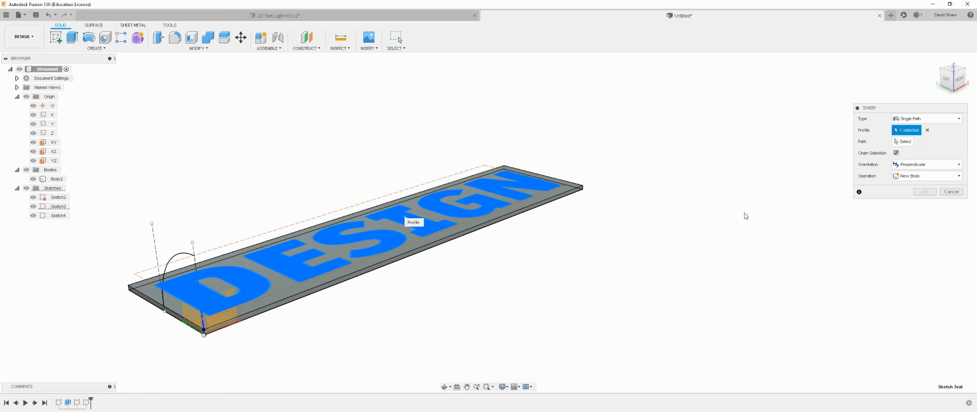
click(911, 142)
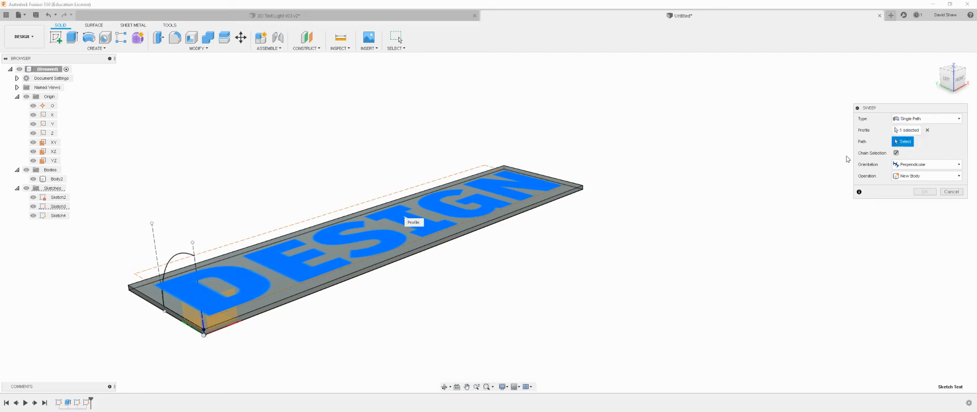
click(180, 258)
View the sweep preview from the left side and set the camera projection to Perspective.
shift+middle_drag(556, 255, 588, 243)
click(954, 77)
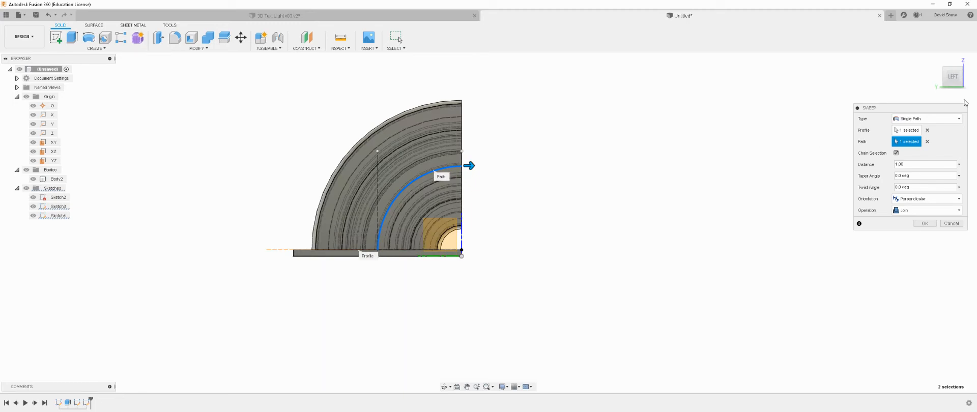
drag(948, 80, 936, 77)
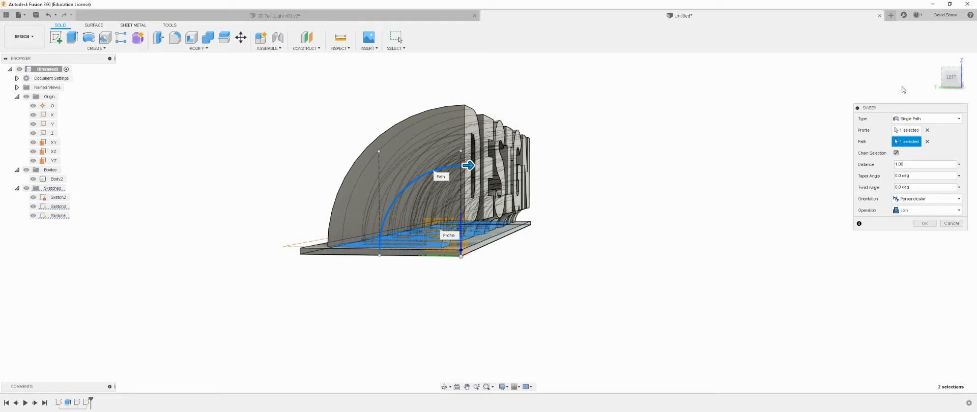
click(952, 78)
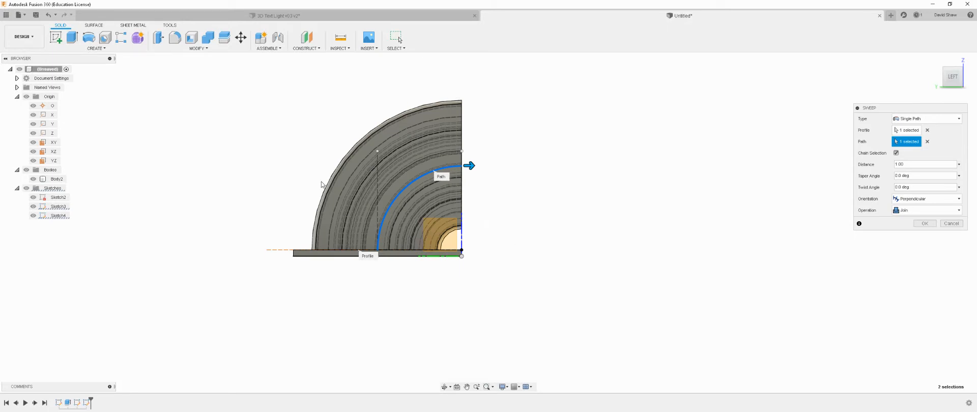
scroll(464, 277, up, 3)
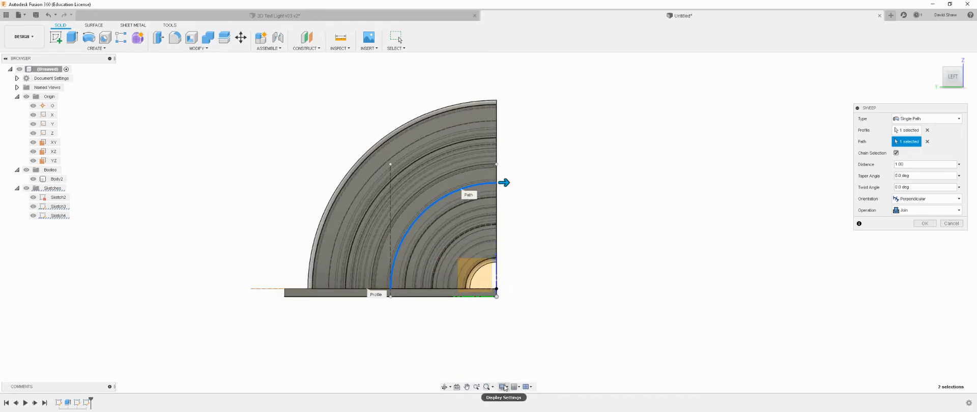
click(508, 388)
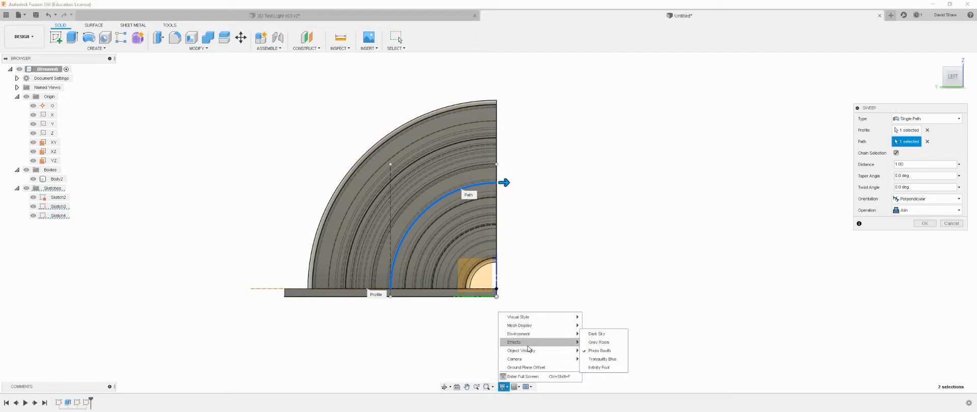
mouse_move(528, 344)
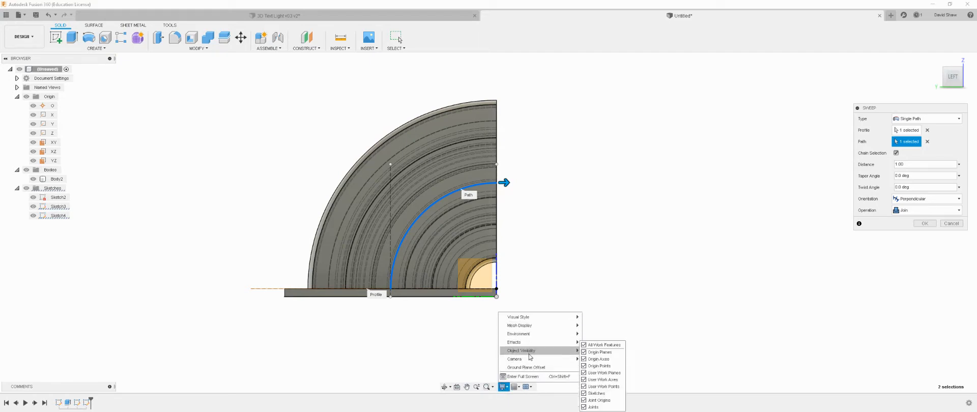
mouse_move(533, 318)
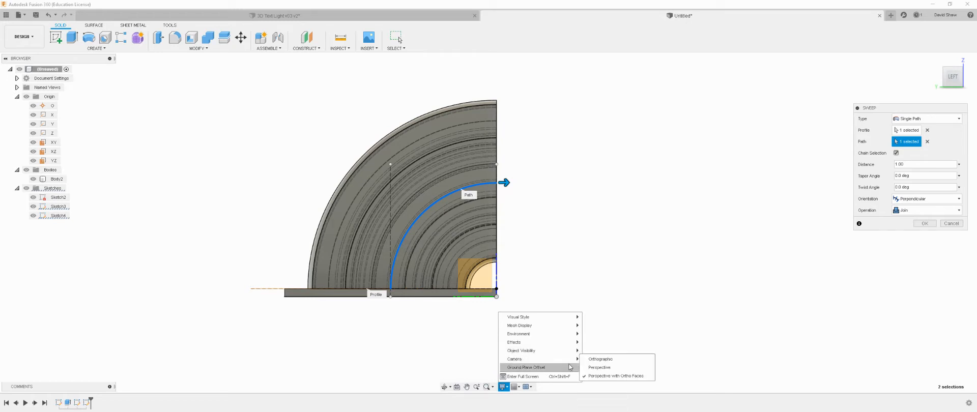
click(599, 367)
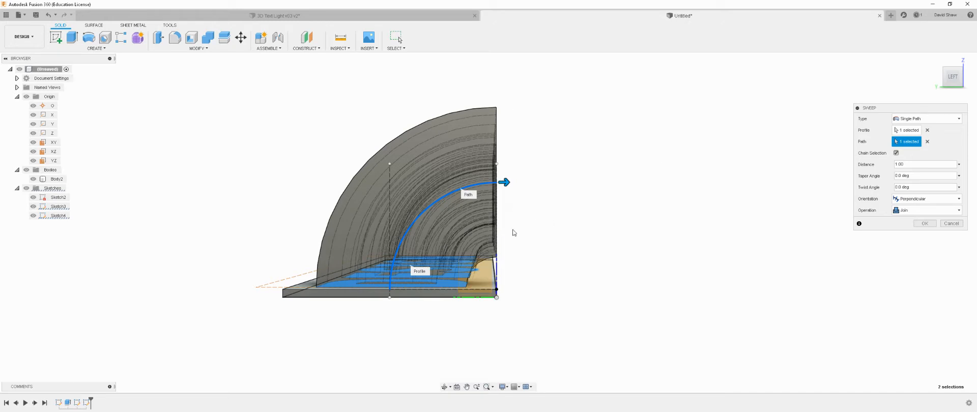
scroll(601, 238, down, 2)
scroll(459, 215, up, 1)
scroll(460, 214, down, 2)
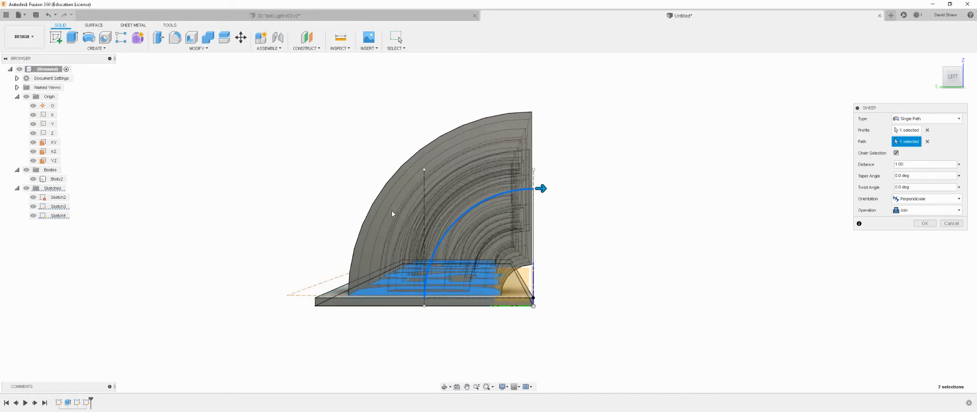
scroll(467, 217, up, 4)
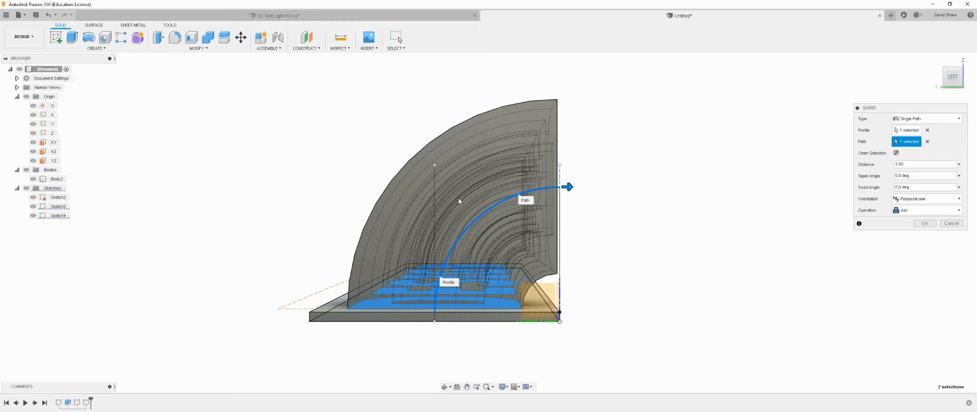
Switch the camera projection to Orthographic and check the sweep preview from the left side and at an angle.
click(502, 387)
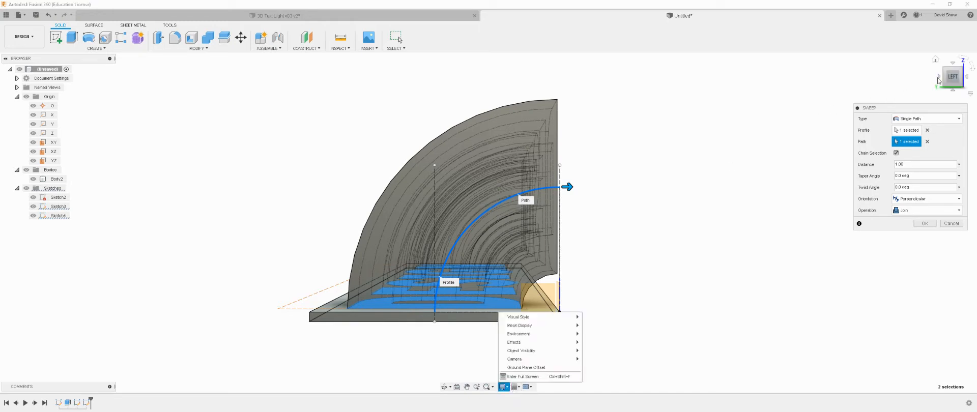
shift+middle_drag(794, 197, 775, 206)
click(502, 386)
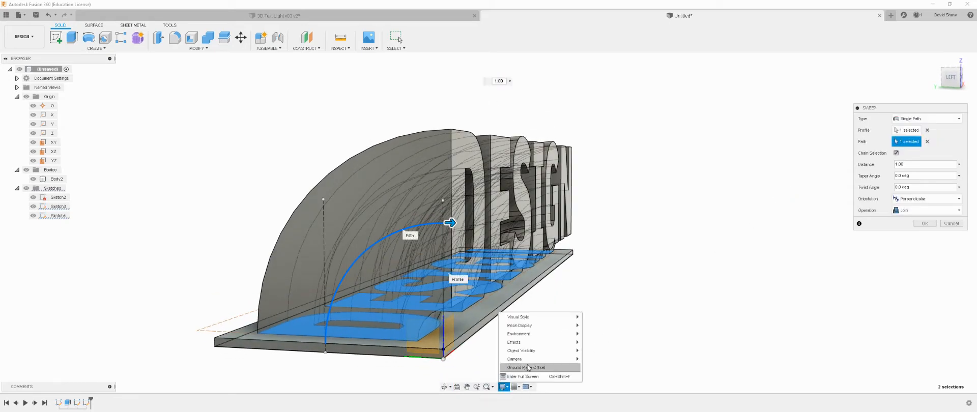
mouse_move(529, 359)
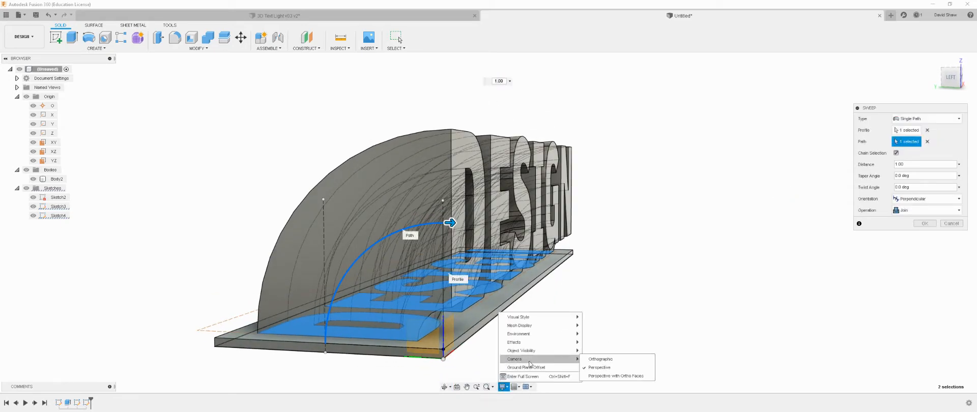
click(595, 360)
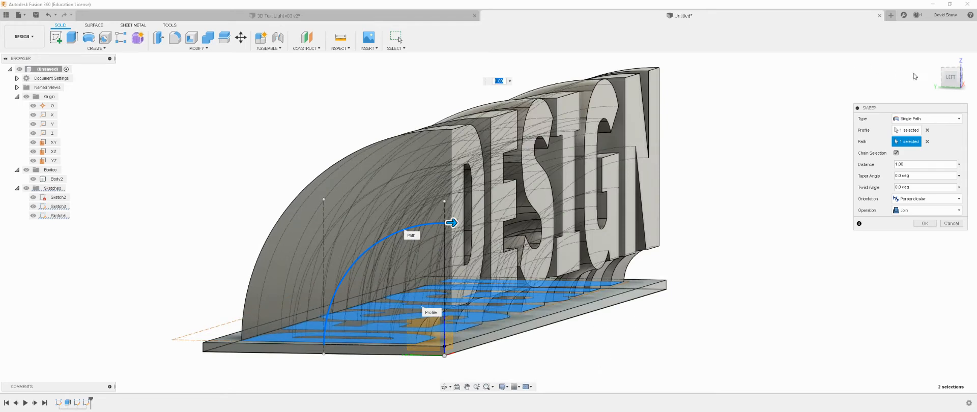
click(950, 78)
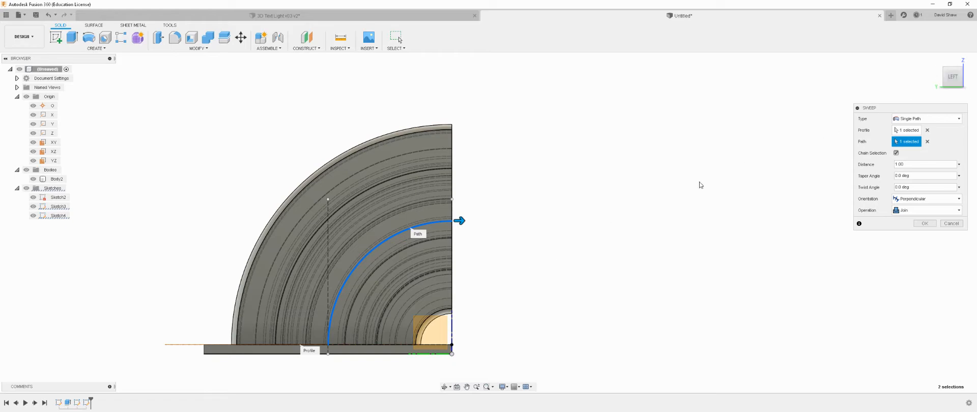
shift+middle_drag(700, 184, 700, 174)
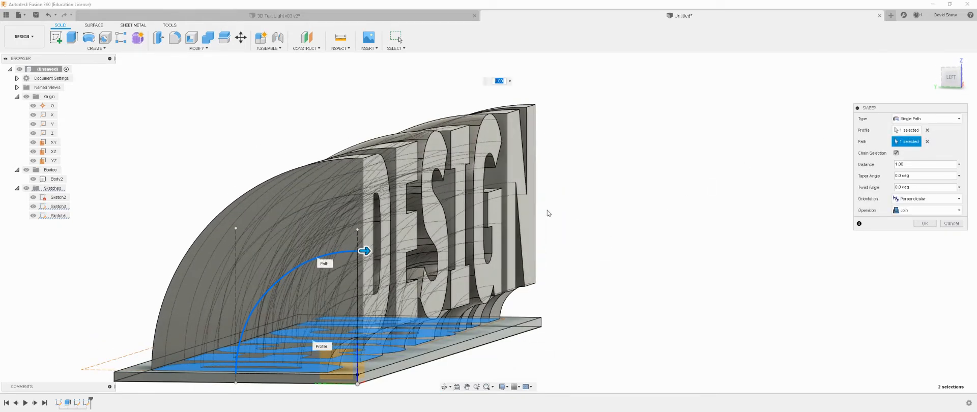
scroll(711, 151, down, 3)
scroll(364, 252, up, 3)
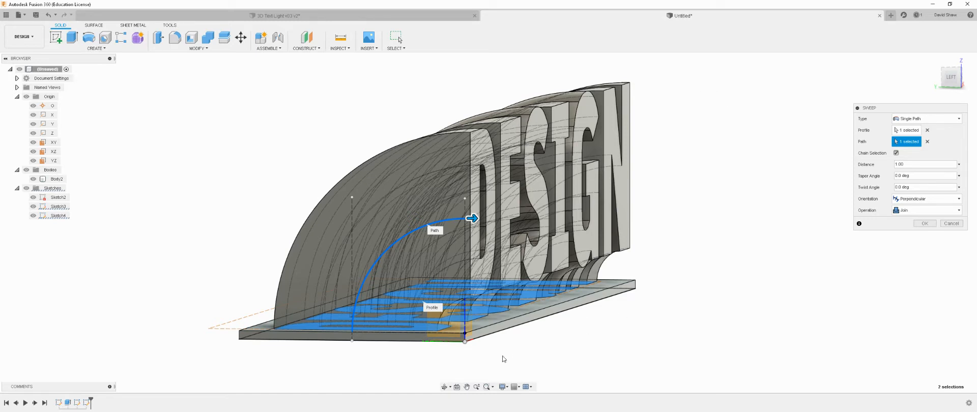
Set the camera projection to Perspective with Ortho Faces and check the sweep preview from the left and front.
click(502, 387)
mouse_move(557, 361)
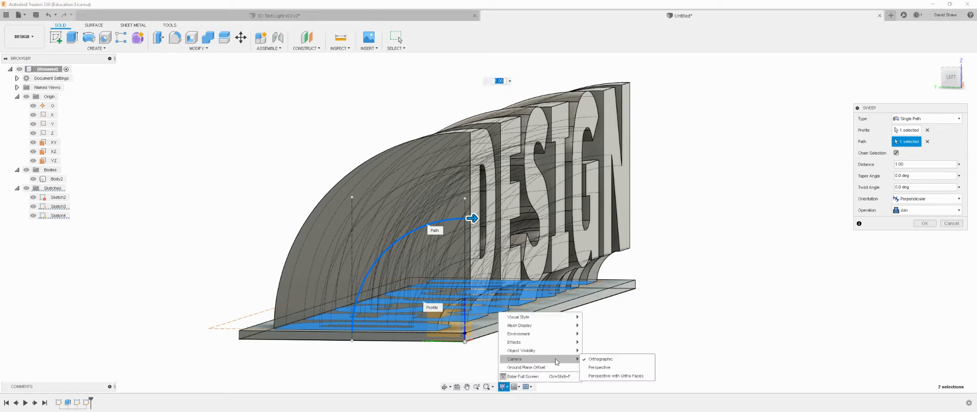
click(605, 376)
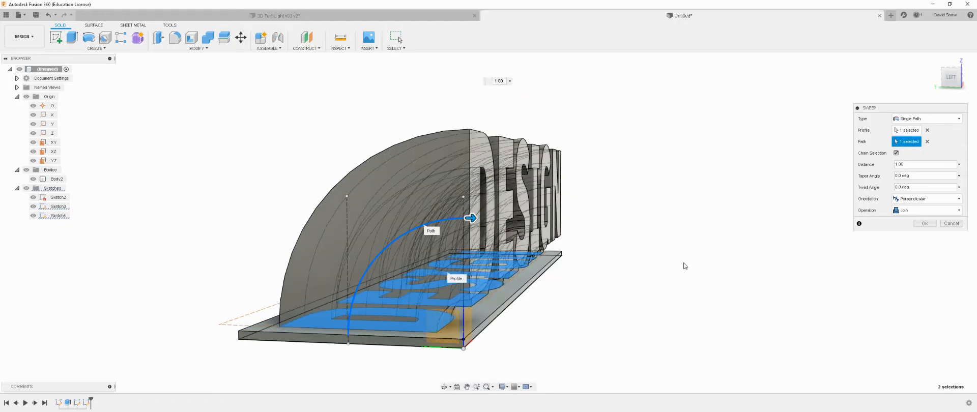
shift+middle_drag(685, 265, 642, 254)
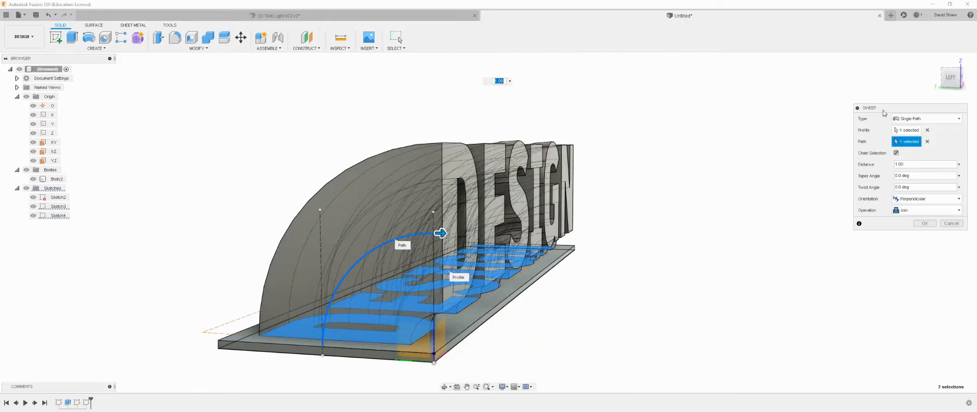
click(952, 79)
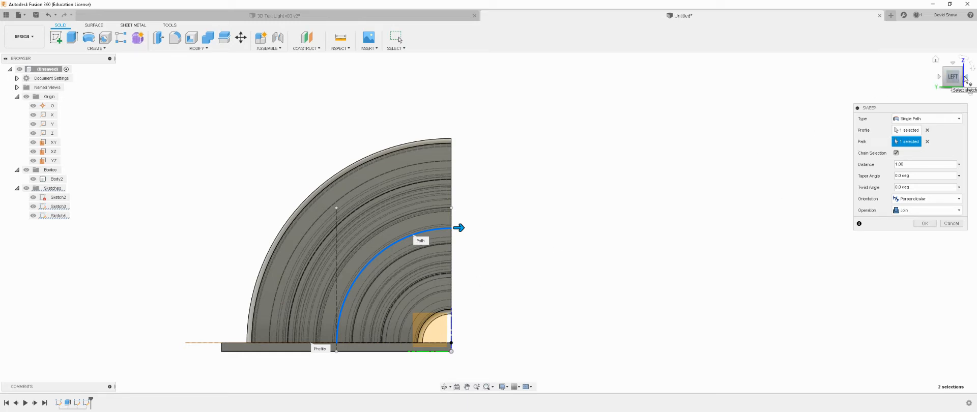
click(948, 75)
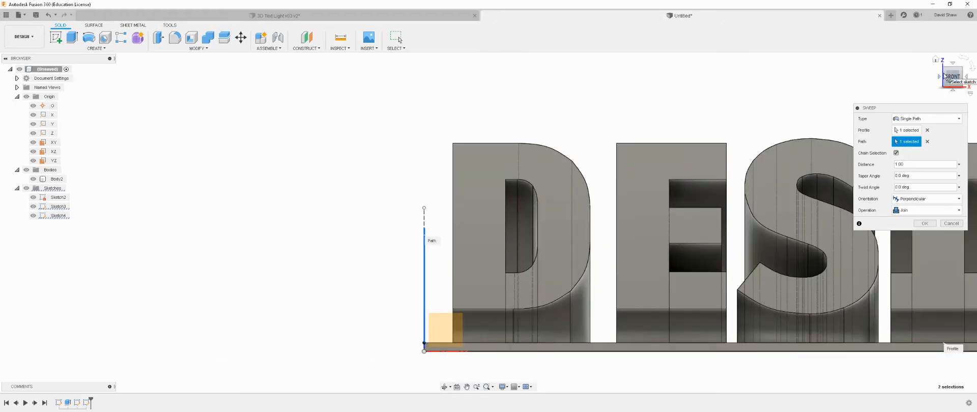
scroll(207, 268, down, 5)
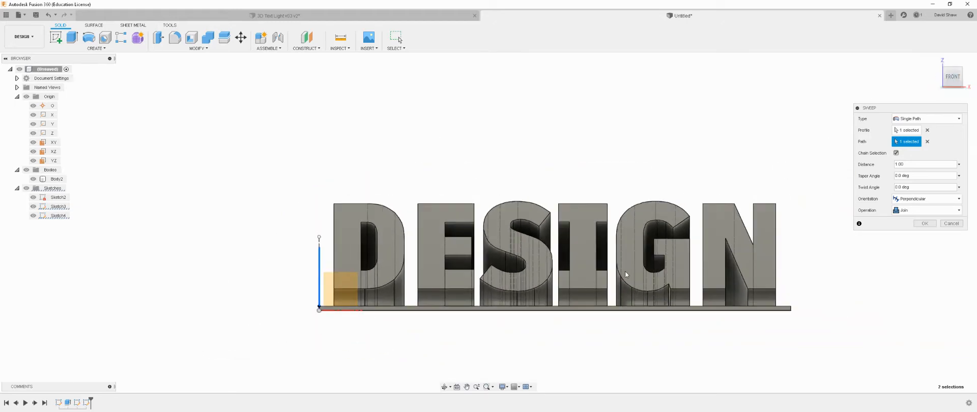
scroll(625, 271, up, 2)
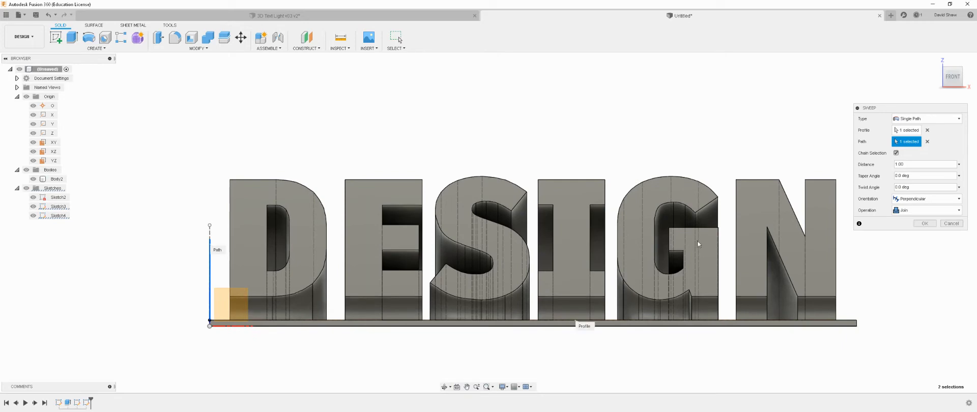
click(938, 77)
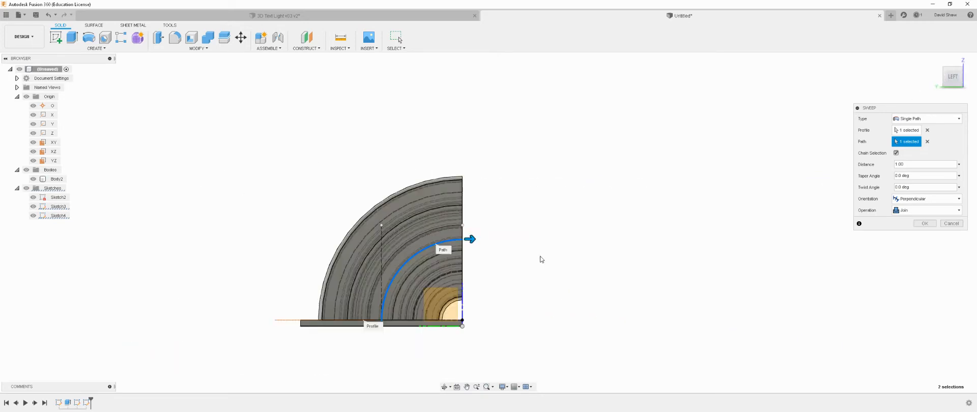
Change the visual style to Wireframe with Hidden Edges and view the swept text from the left side.
click(502, 387)
mouse_move(537, 319)
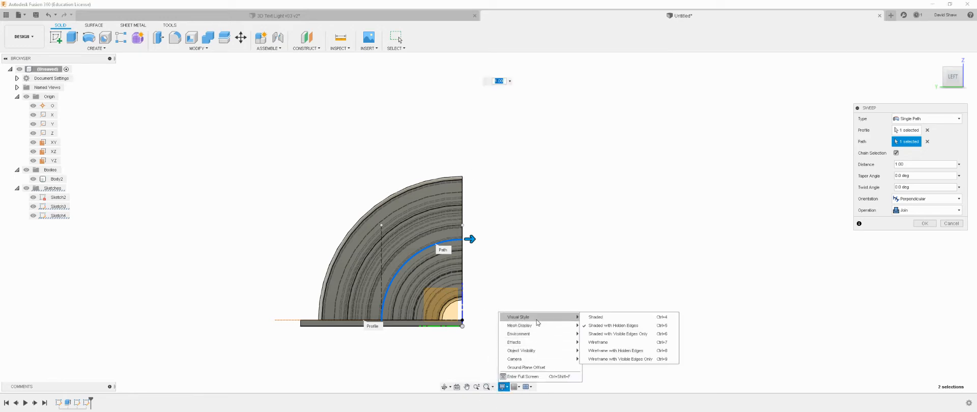
click(613, 351)
shift+middle_drag(604, 286, 559, 261)
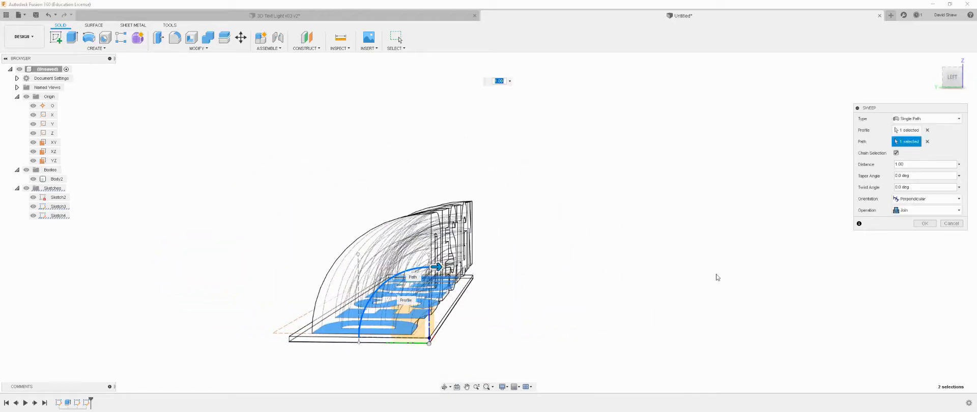
click(952, 78)
scroll(352, 268, up, 4)
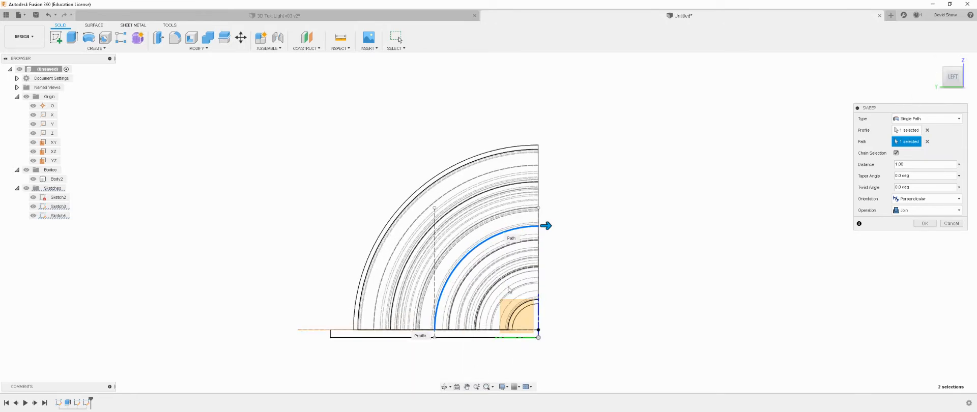
Set the visual style to Shaded with Visible Edges Only and hide the Sketches folder.
click(503, 386)
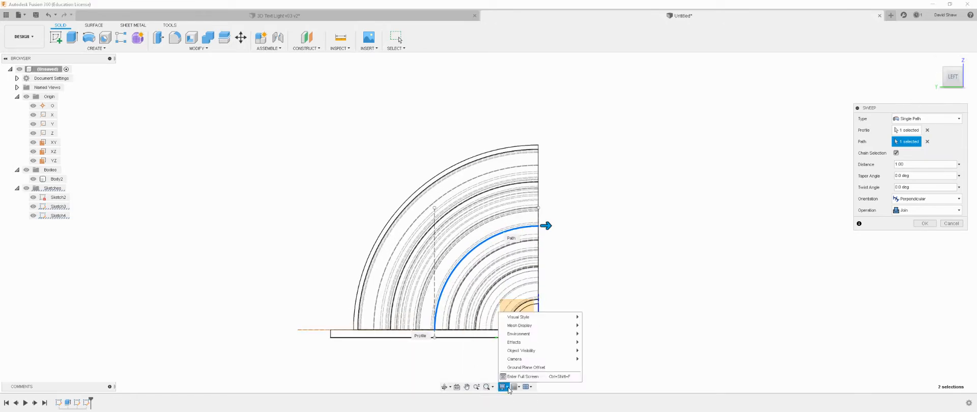
mouse_move(546, 317)
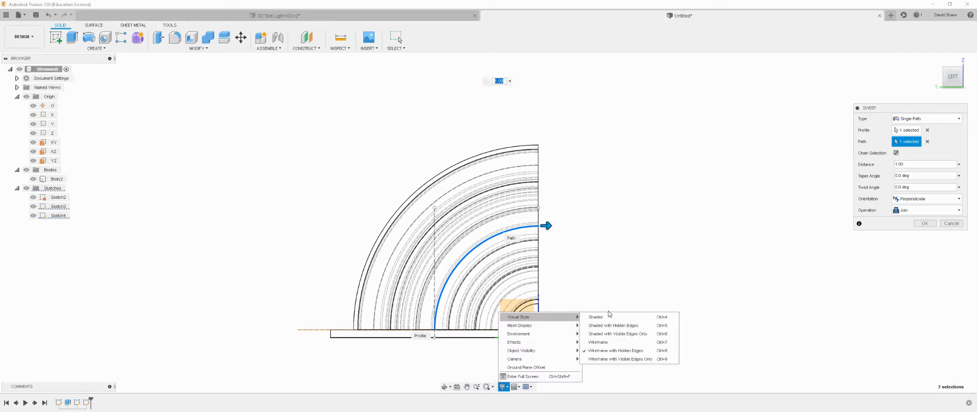
click(617, 336)
mouse_move(645, 289)
shift+middle_down()
mouse_move(470, 236)
mouse_move(515, 320)
mouse_move(511, 304)
mouse_move(526, 284)
mouse_move(506, 307)
shift+middle_up()
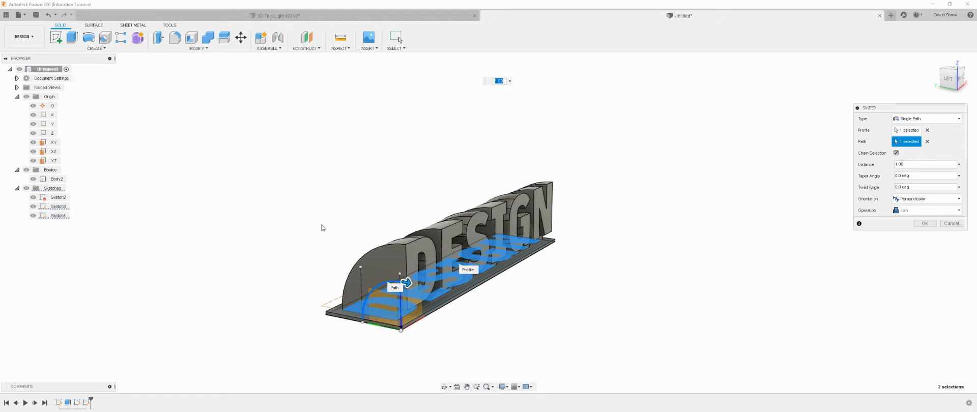
click(26, 189)
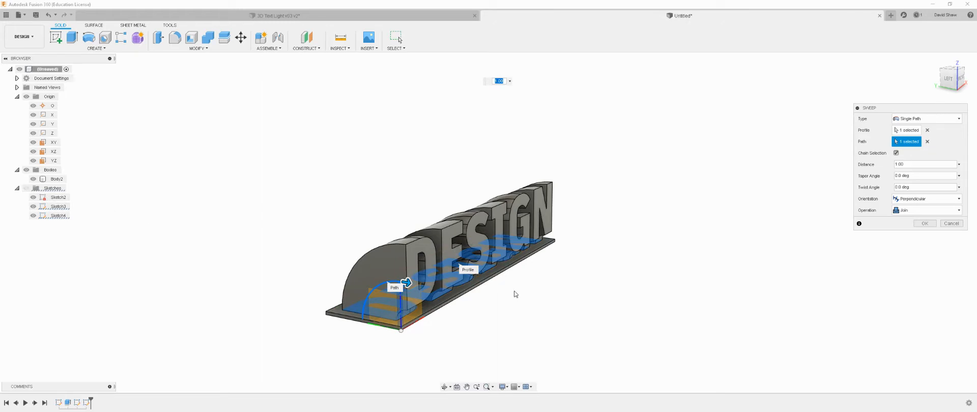
shift+middle_drag(514, 291, 445, 321)
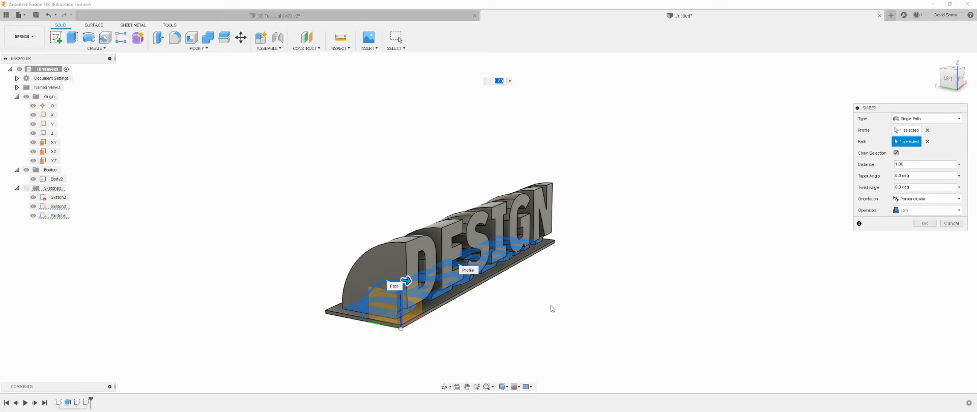
Examine the sweep preview's outer curve and the small inner arc above the base plate, from the left side and at an angle.
click(948, 78)
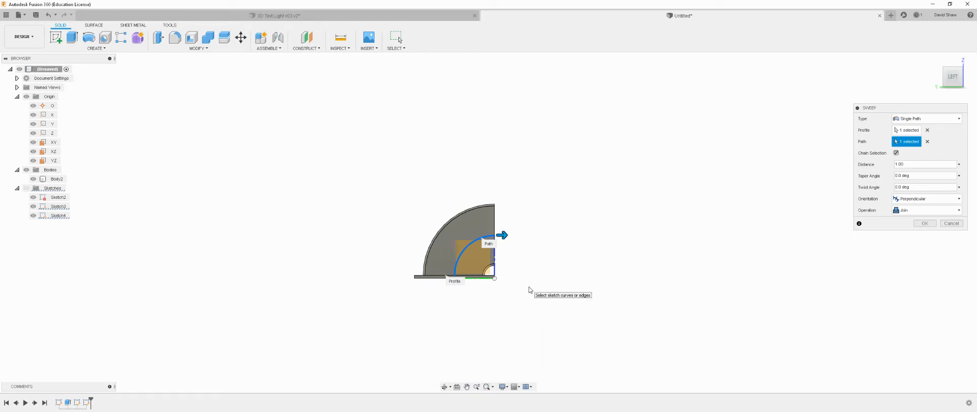
scroll(450, 248, up, 5)
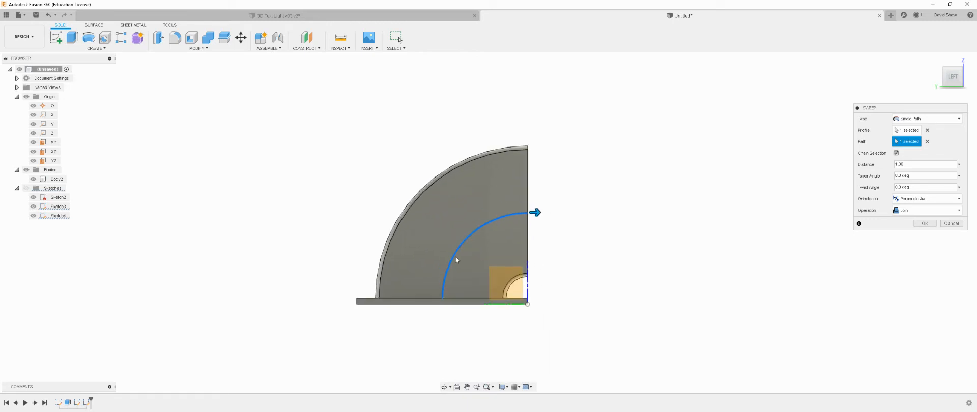
scroll(453, 258, up, 2)
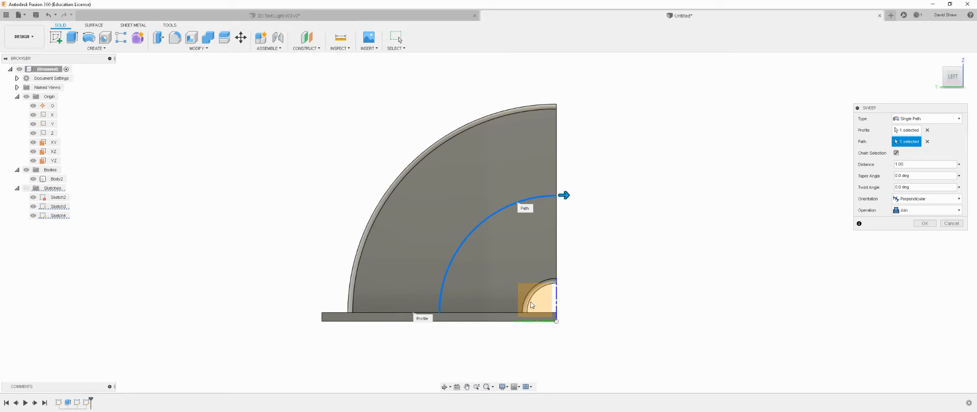
scroll(560, 286, up, 4)
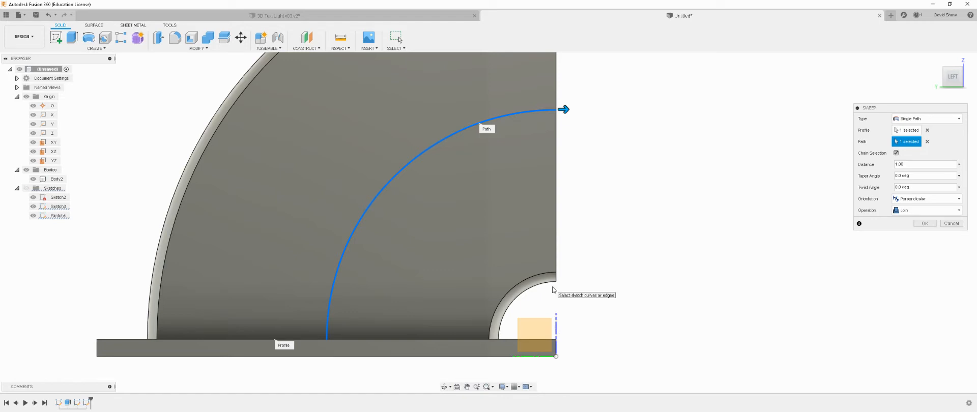
scroll(552, 293, down, 3)
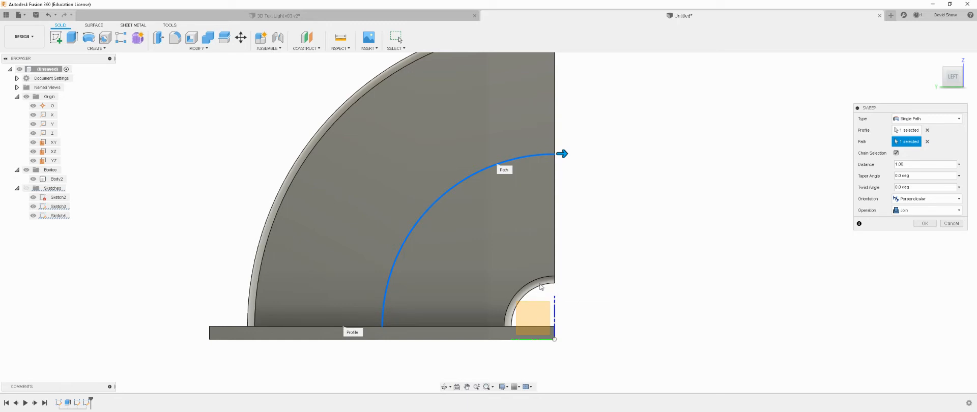
scroll(500, 360, down, 2)
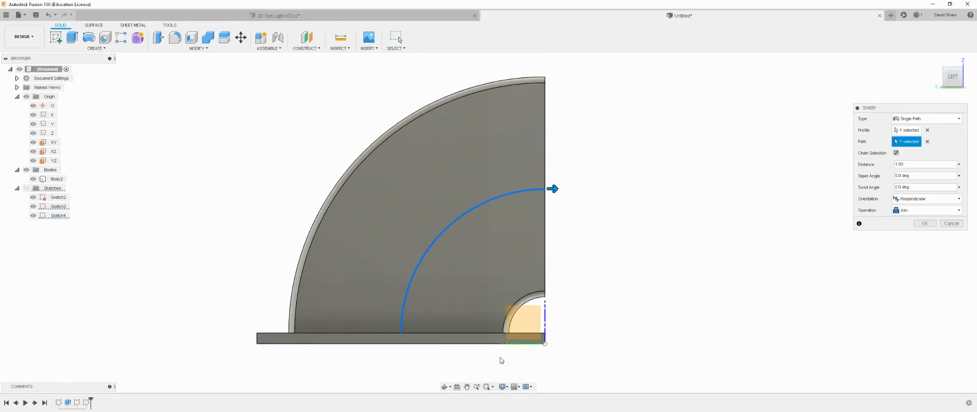
scroll(502, 361, down, 1)
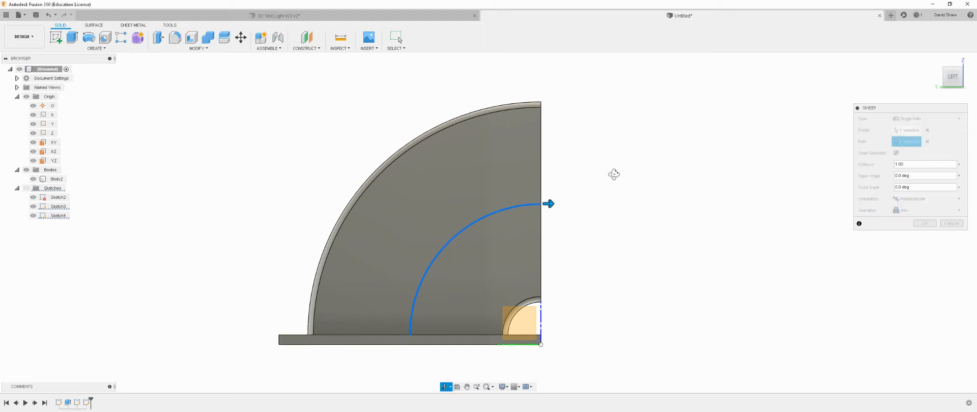
shift+middle_drag(613, 173, 646, 212)
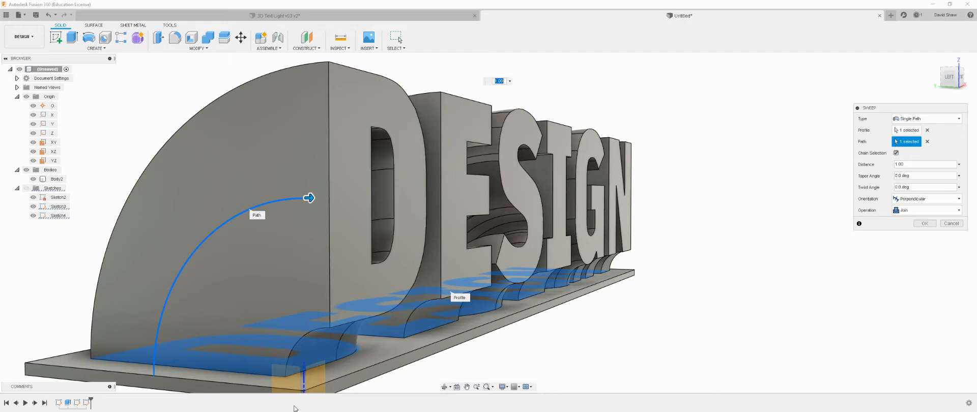
scroll(459, 159, down, 3)
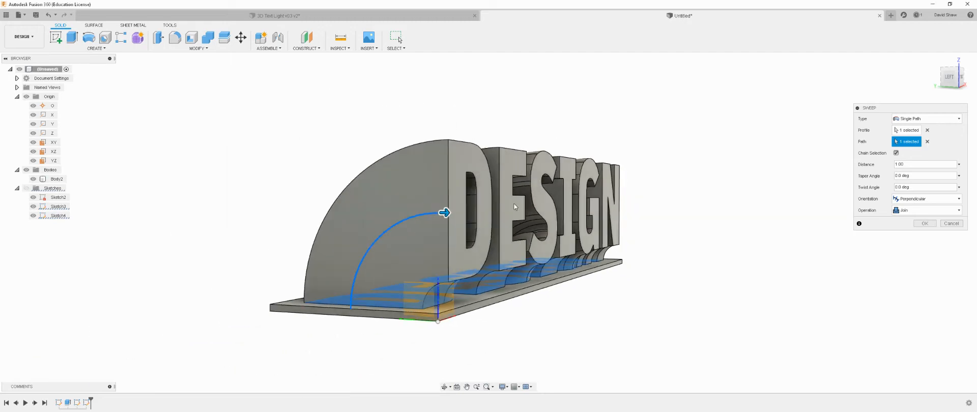
shift+middle_drag(534, 299, 569, 295)
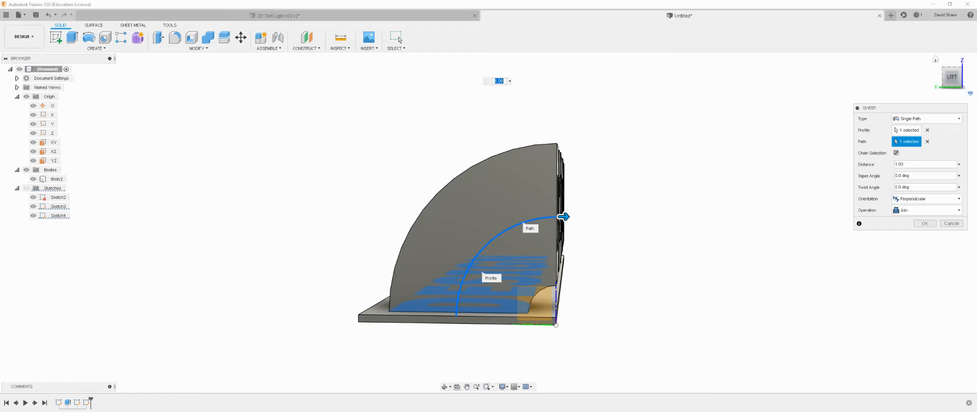
click(952, 77)
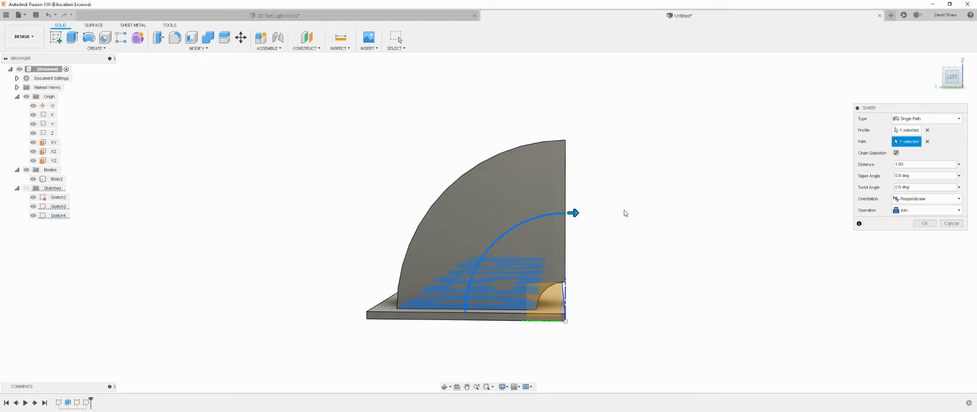
Set the sweep distance to 0.5 so the text follows half of the arc path, and complete the joined sweep.
click(880, 163)
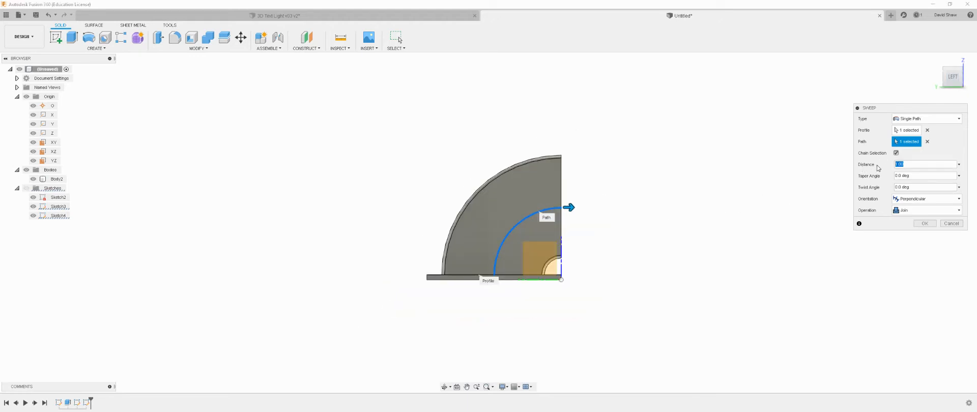
text(0.)
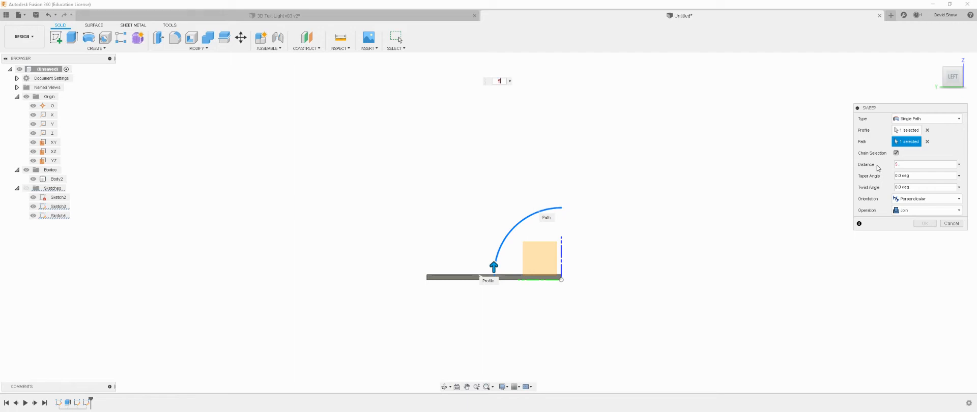
text(0.5)
key(Return)
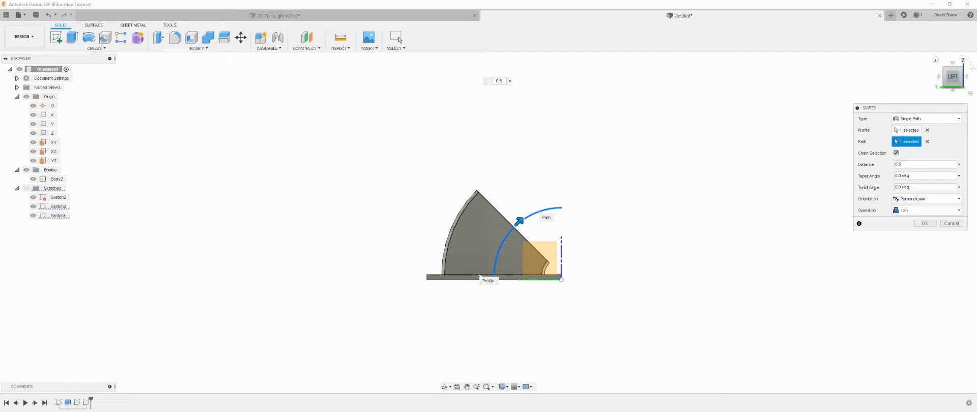
shift+middle_drag(763, 259, 710, 253)
Compare the side profile of the finished 3D Text Light v03 design with the new swept text.
click(326, 16)
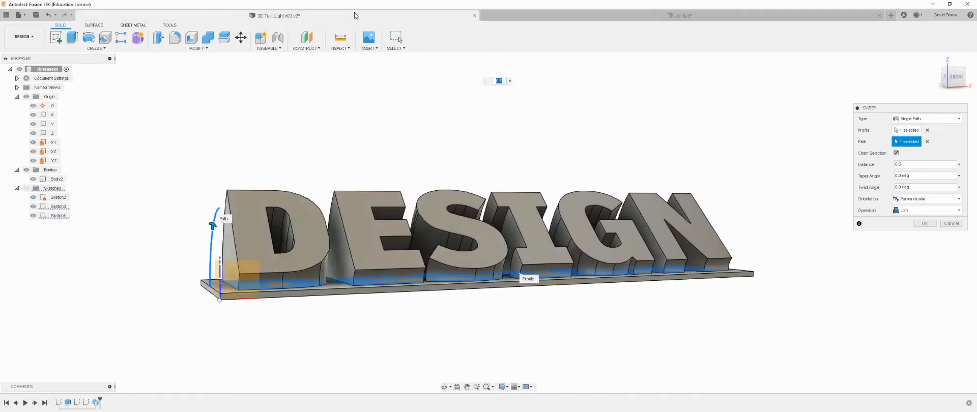
shift+middle_drag(547, 235, 521, 258)
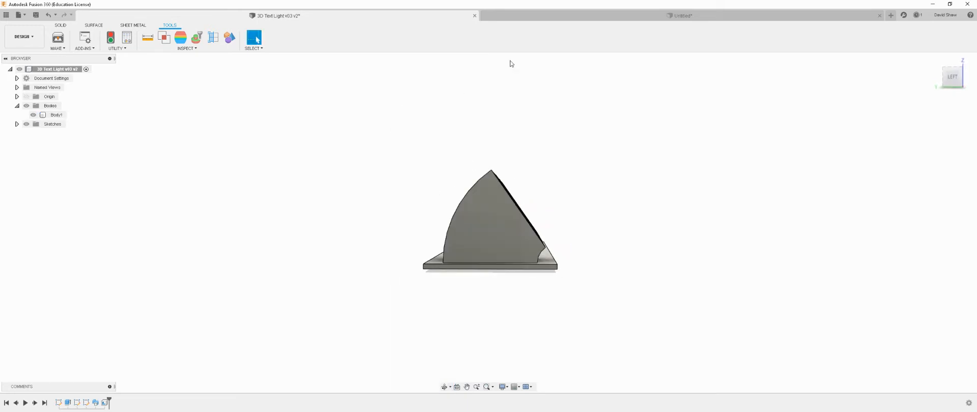
click(649, 14)
shift+middle_drag(565, 296, 604, 300)
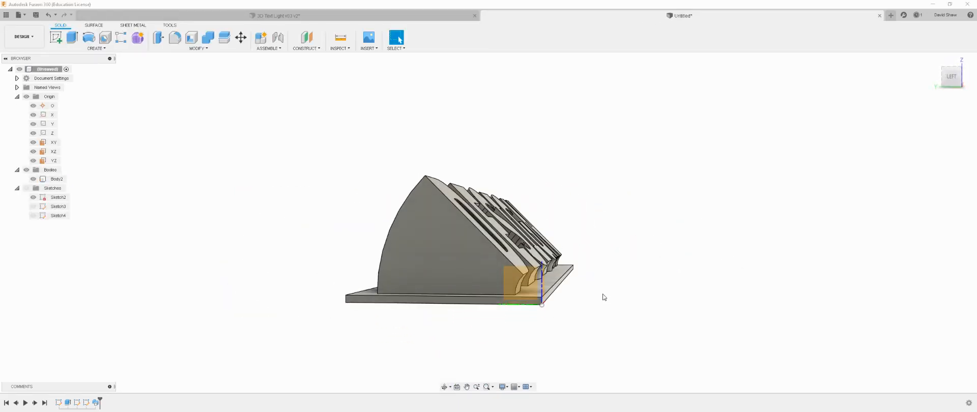
Switch to the blank drawing in TechSoft Design V3 and maximize its window.
drag(788, 107, 210, 77)
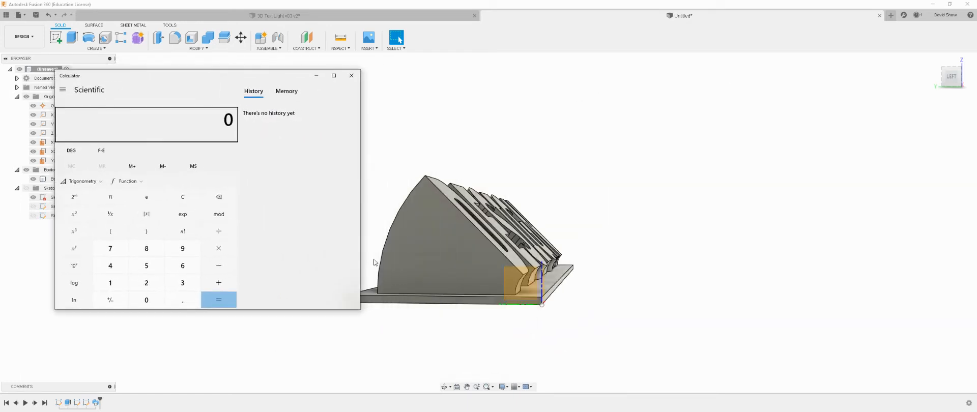
click(401, 233)
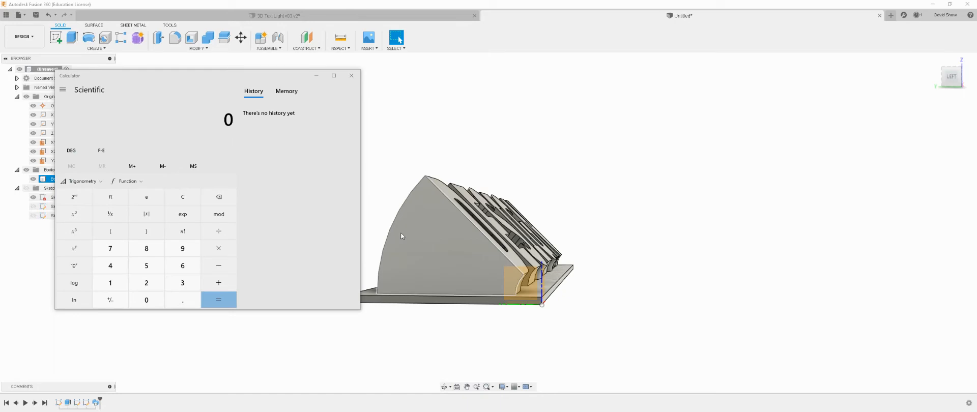
drag(976, 39, 499, 74)
double_click(498, 74)
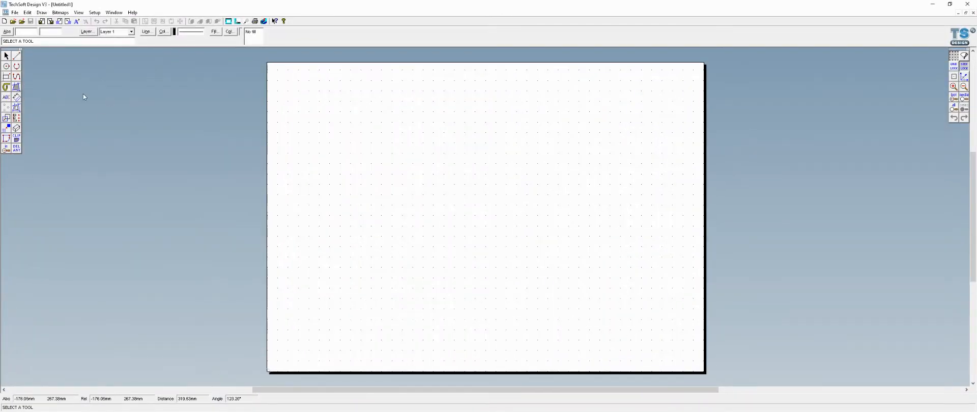
click(17, 57)
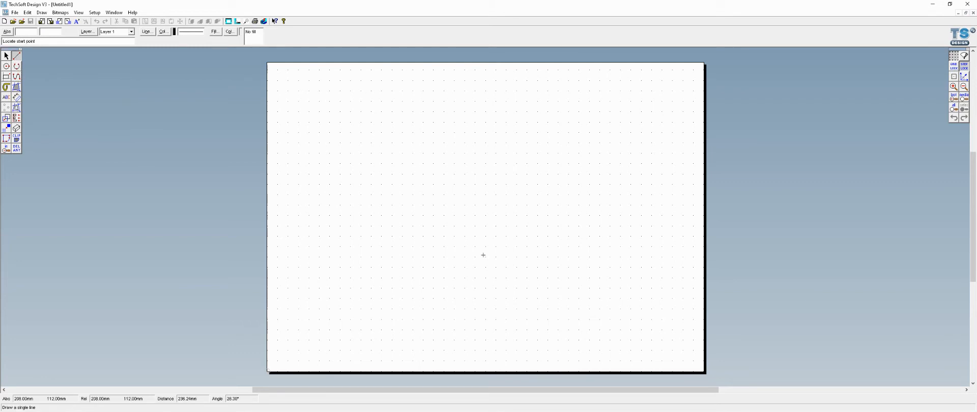
click(548, 278)
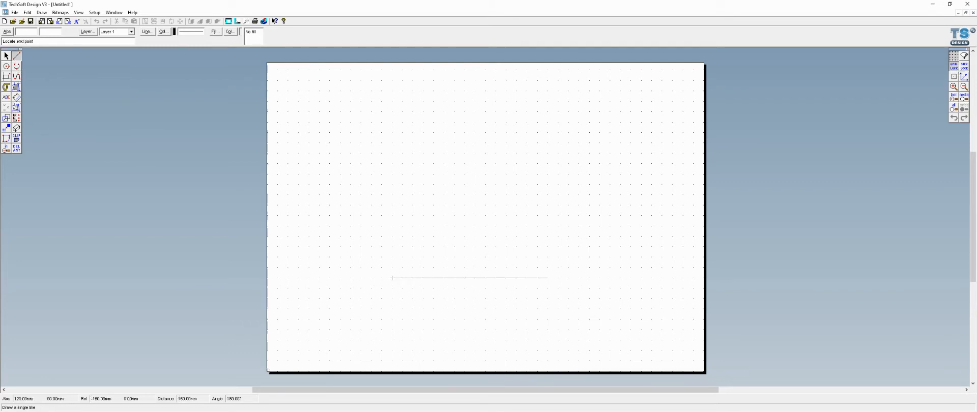
click(351, 288)
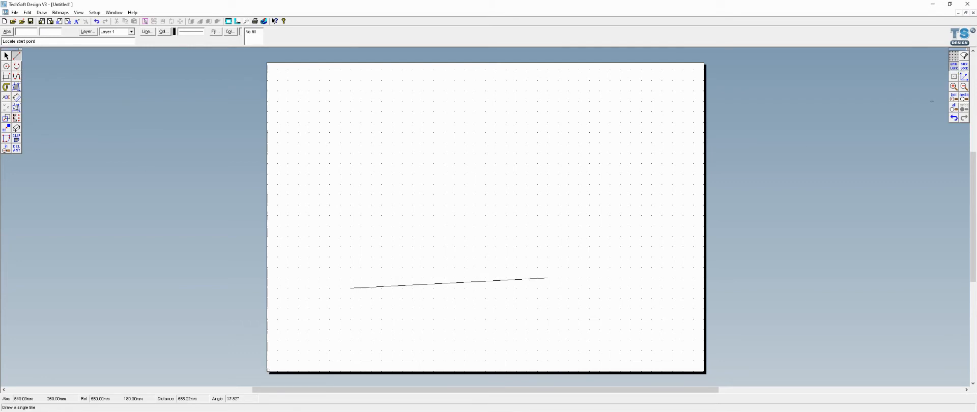
click(954, 117)
Draw a horizontal baseline about 230 mm long across the lower part of the page.
click(610, 267)
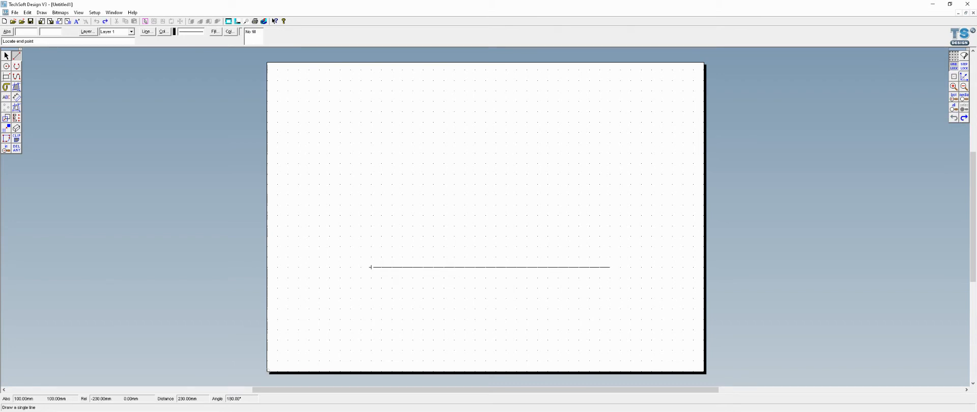
click(371, 267)
click(6, 56)
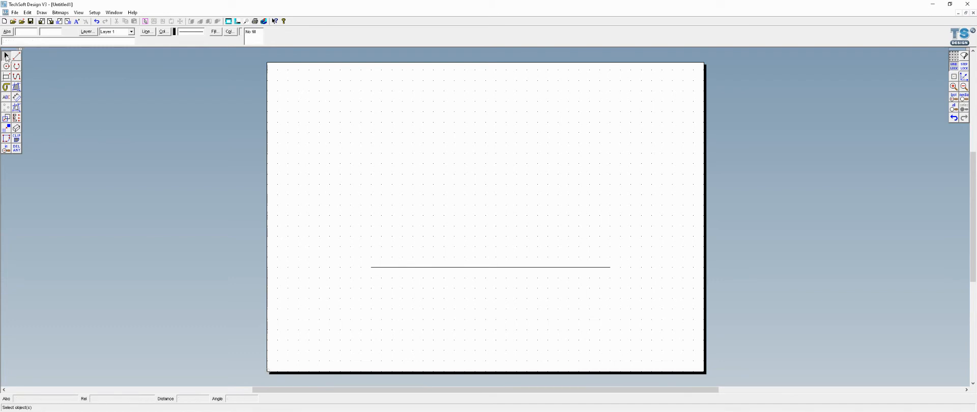
Rotate the baseline about its left endpoint with Repeat at a 10° angle, making copies up to the vertical.
click(389, 267)
click(6, 119)
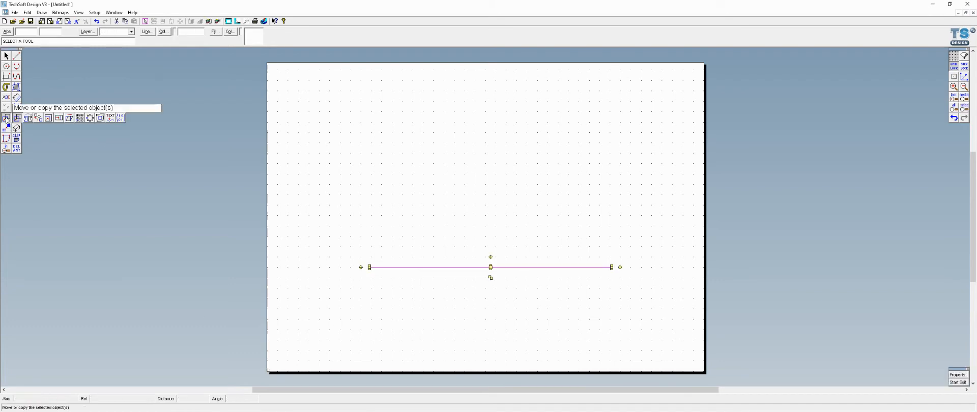
click(20, 120)
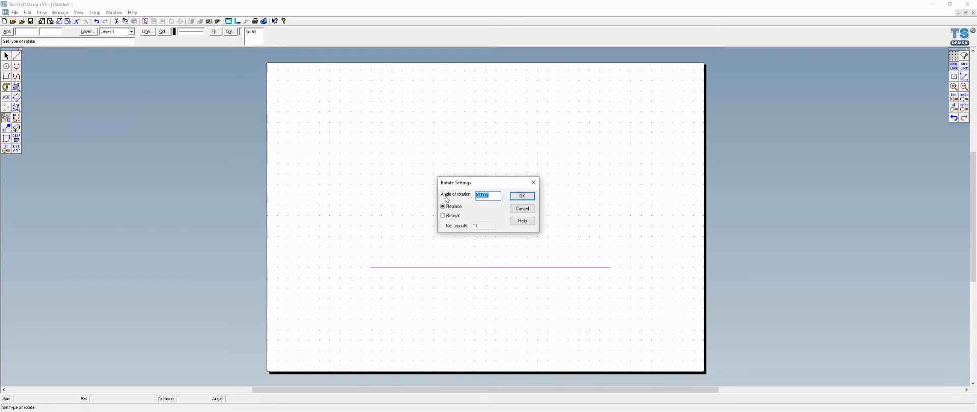
text(10)
click(442, 215)
click(523, 196)
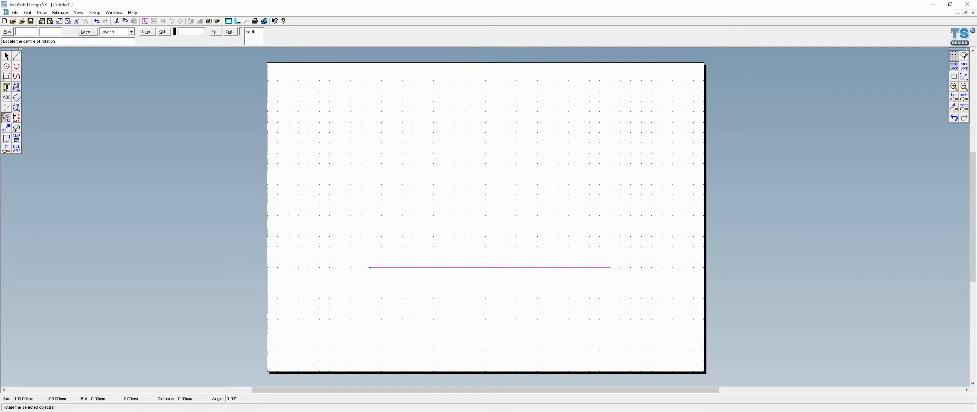
click(371, 267)
click(7, 57)
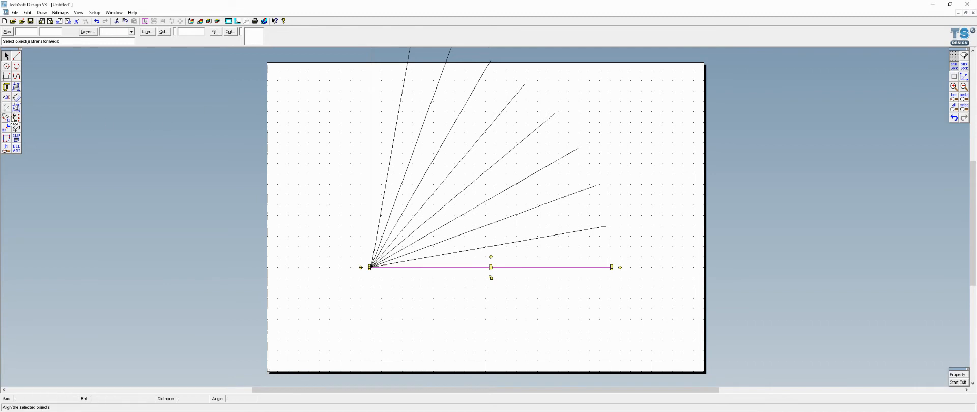
double_click(6, 117)
click(522, 209)
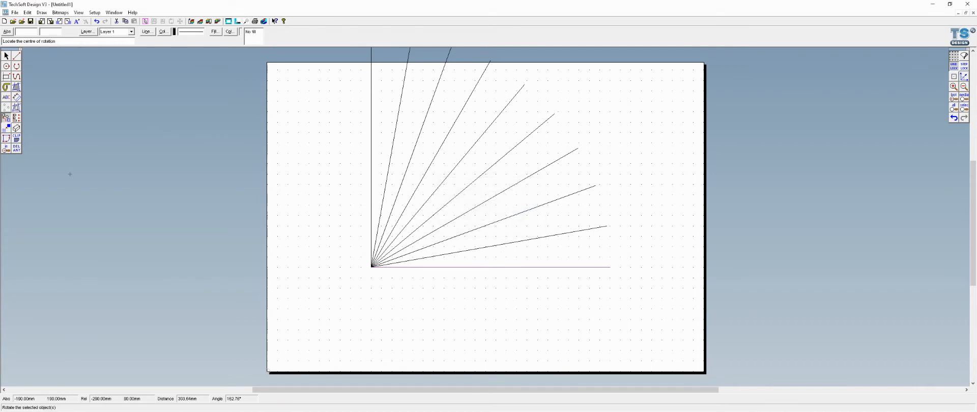
Add angular dimensions from the baseline to the 10° and 20° lines, placed near the lines' outer ends.
click(16, 97)
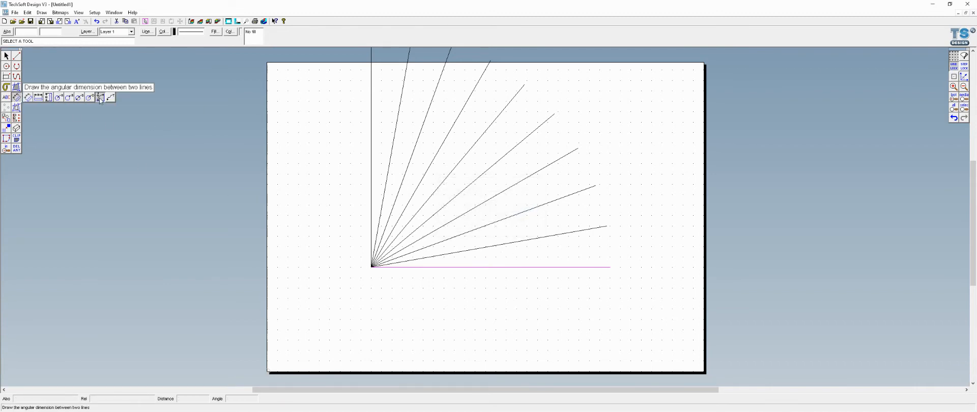
click(79, 98)
click(496, 267)
click(498, 248)
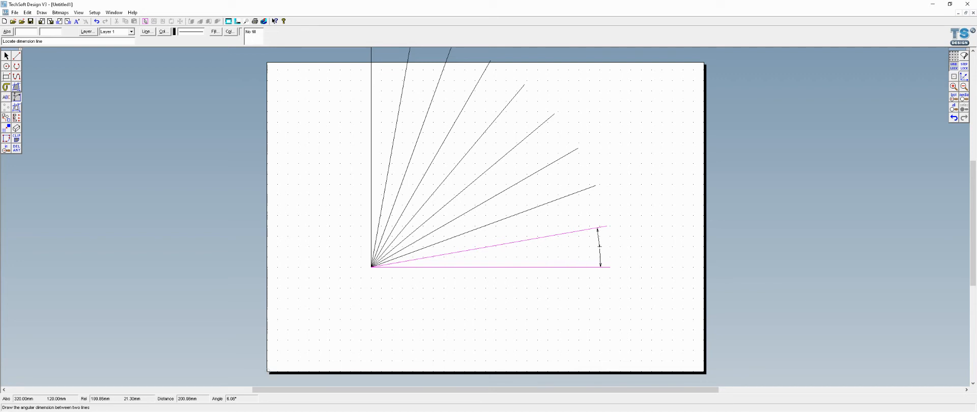
click(599, 247)
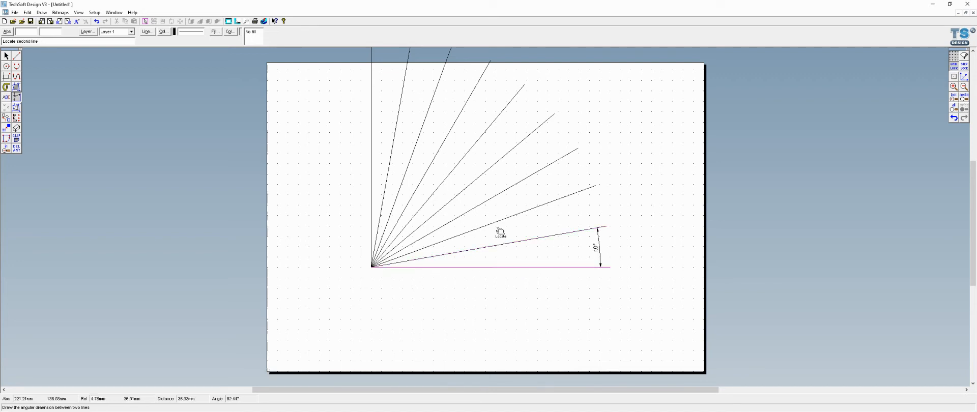
click(498, 225)
click(580, 249)
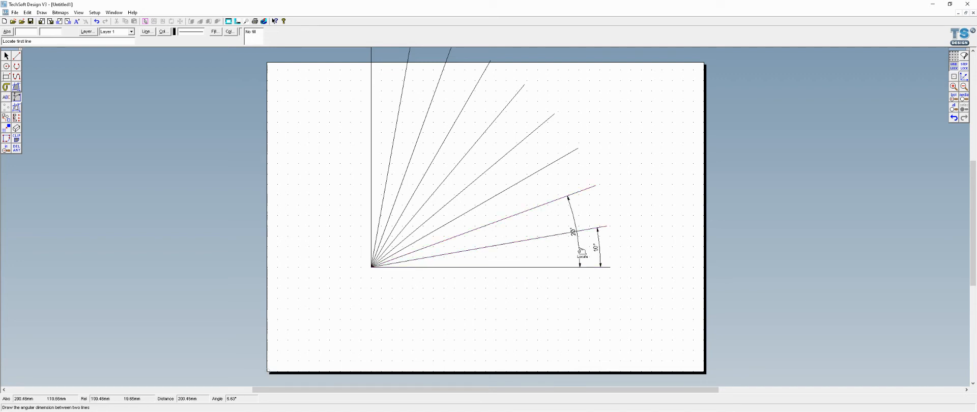
Add angular dimensions from the baseline to the 30° and 40° lines, each placed inside the previous one.
click(500, 267)
click(500, 198)
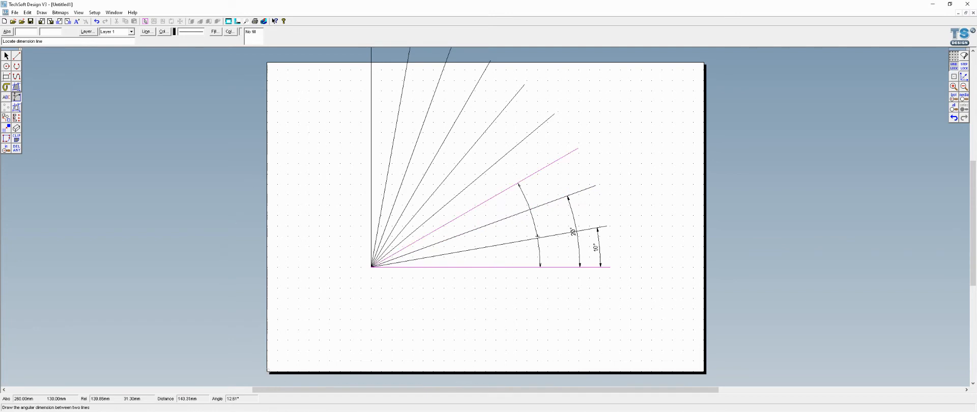
click(537, 236)
click(501, 267)
click(471, 184)
click(497, 227)
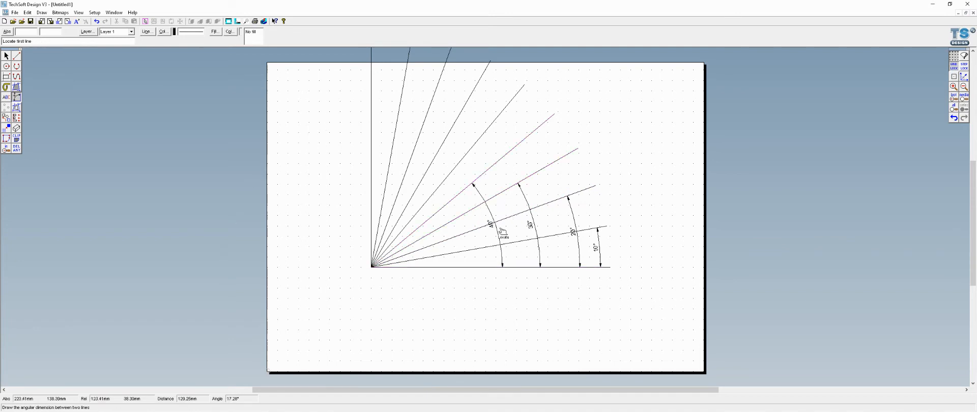
Delete the vertical line and the 80° line from the fan of rotated lines.
click(19, 147)
click(373, 146)
click(393, 146)
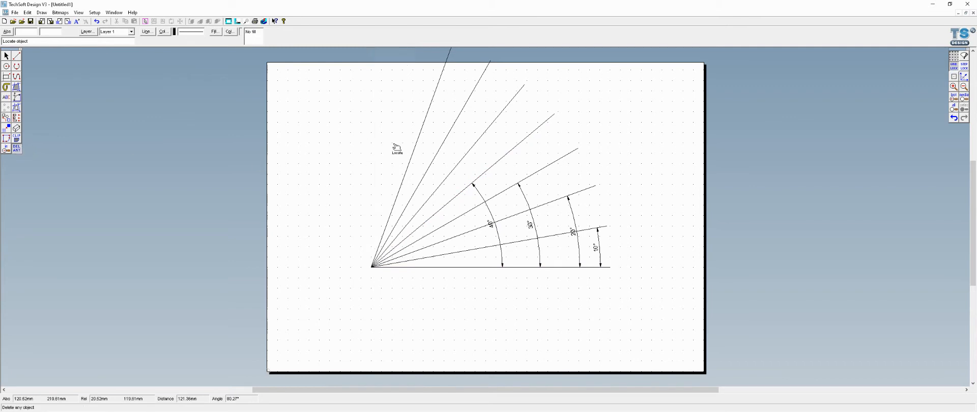
click(417, 141)
click(441, 147)
click(469, 153)
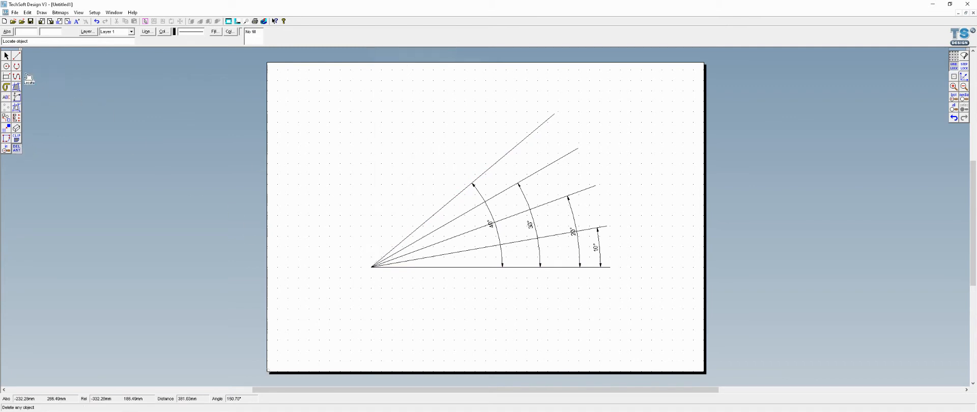
click(7, 57)
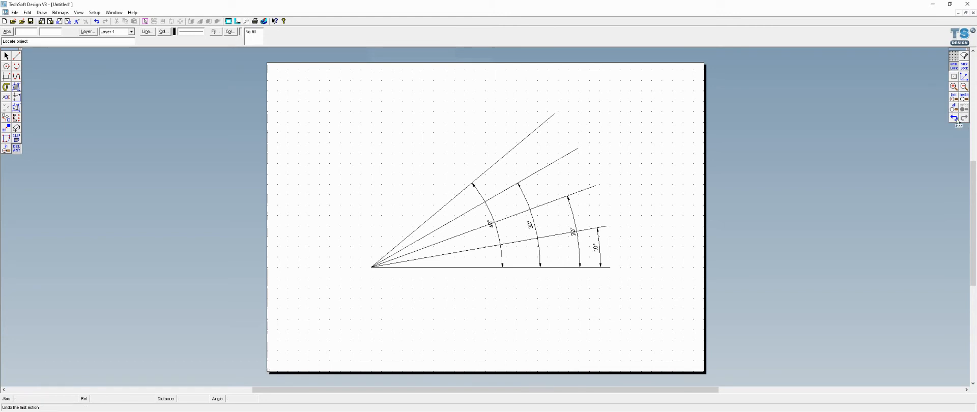
click(954, 119)
click(955, 118)
click(955, 118)
Add angular dimensions from the baseline to the 50°, 60° and 70° lines, stepping inward toward the common vertex.
click(17, 96)
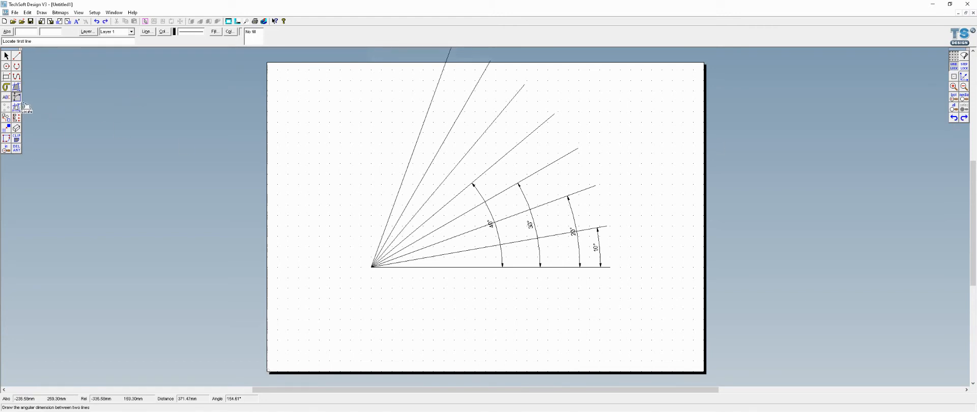
click(477, 267)
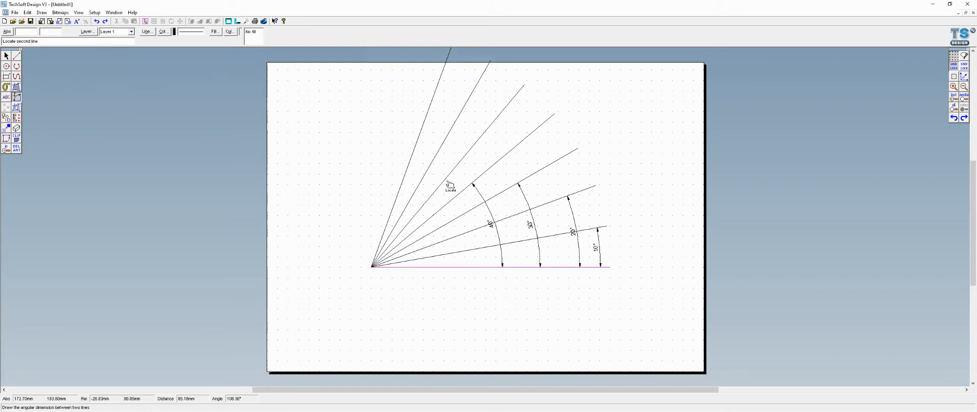
click(447, 181)
click(464, 235)
click(455, 268)
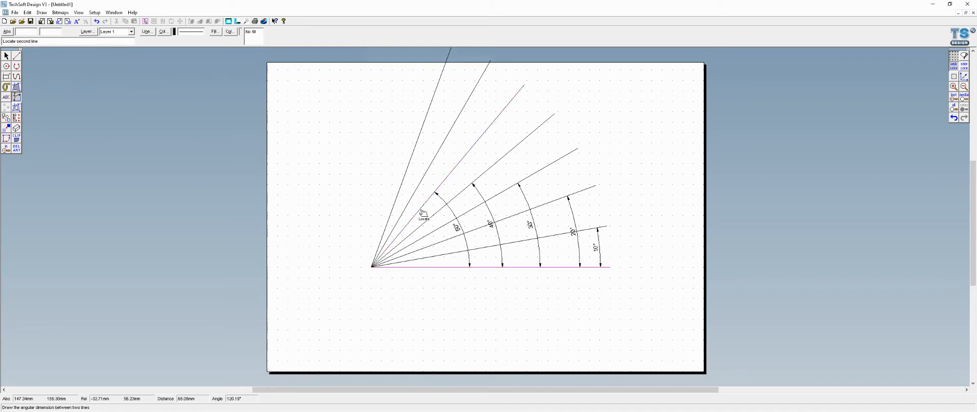
click(422, 212)
click(437, 258)
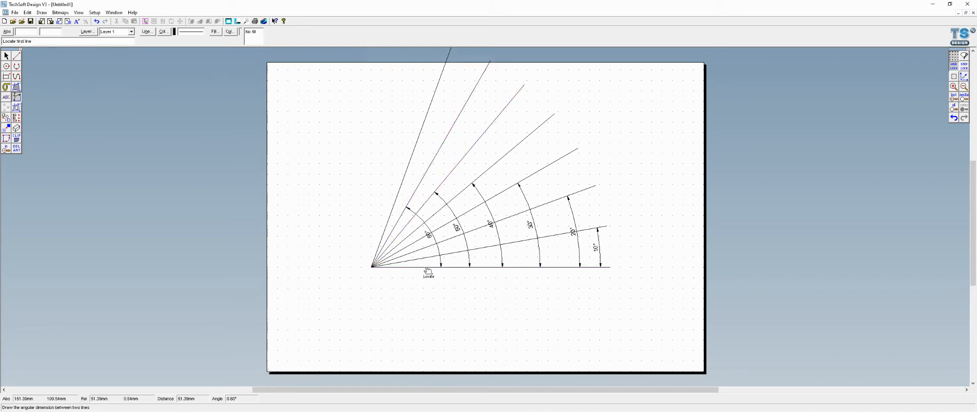
click(427, 267)
click(388, 223)
click(406, 240)
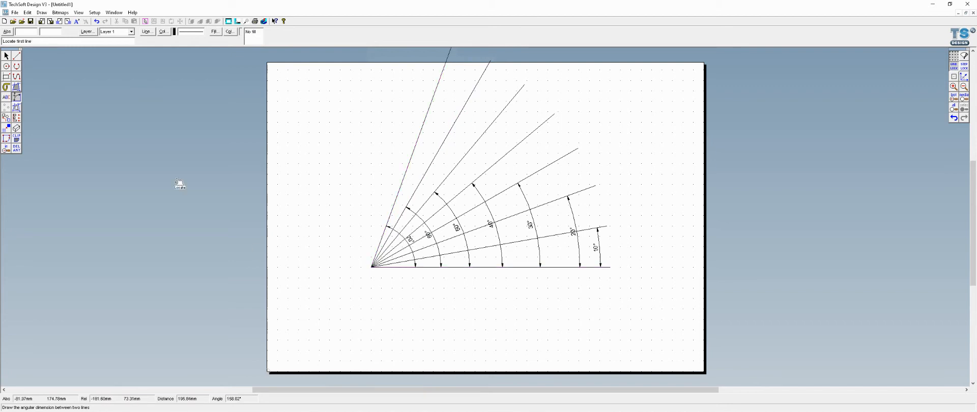
Draw a horizontal line about 230 mm long across the upper part of the fan of lines.
click(17, 55)
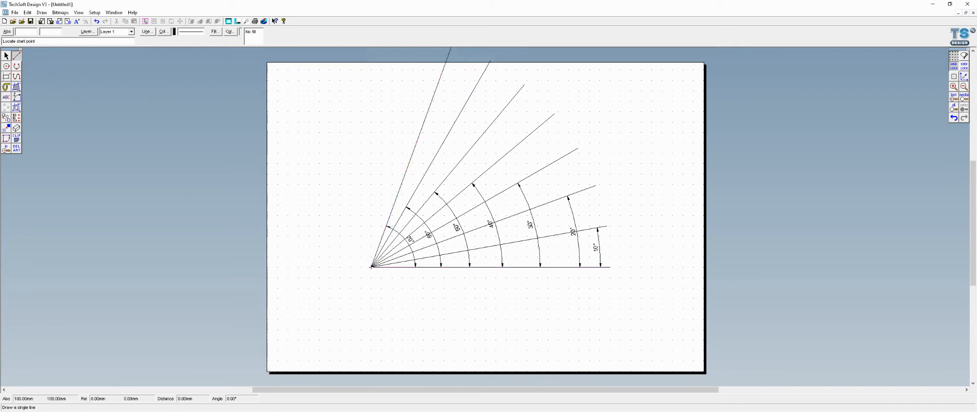
click(371, 267)
key(Escape)
click(444, 101)
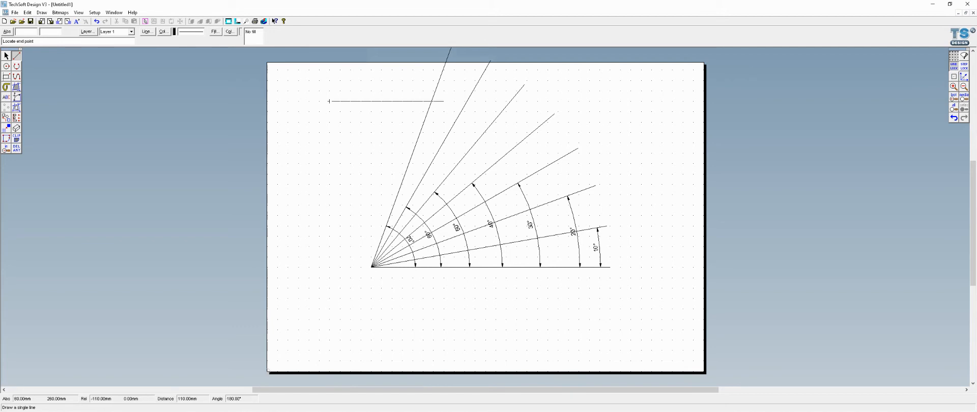
key(Escape)
click(568, 133)
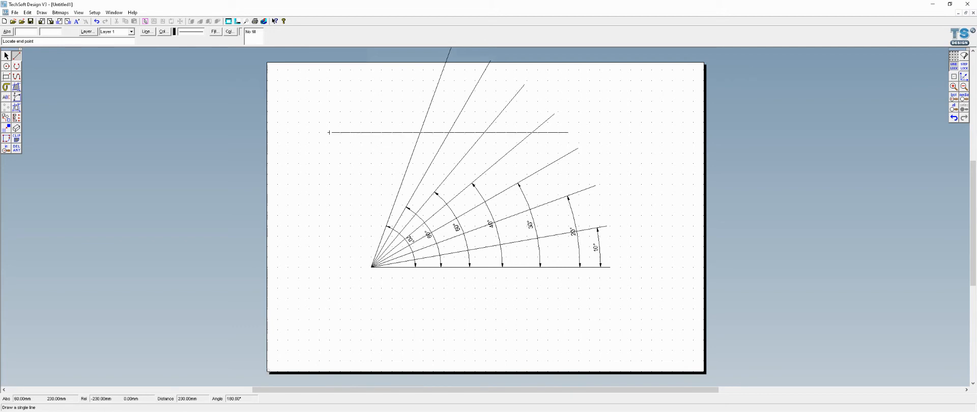
click(329, 133)
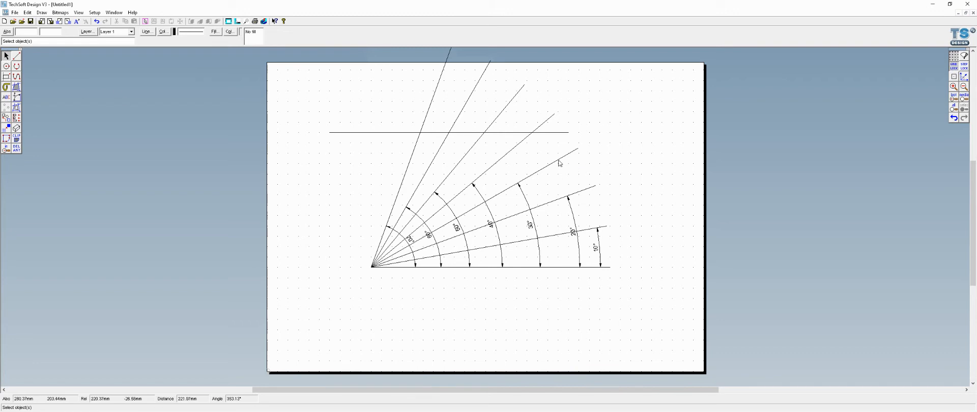
Make the 30° line of the fan thick and red.
click(558, 160)
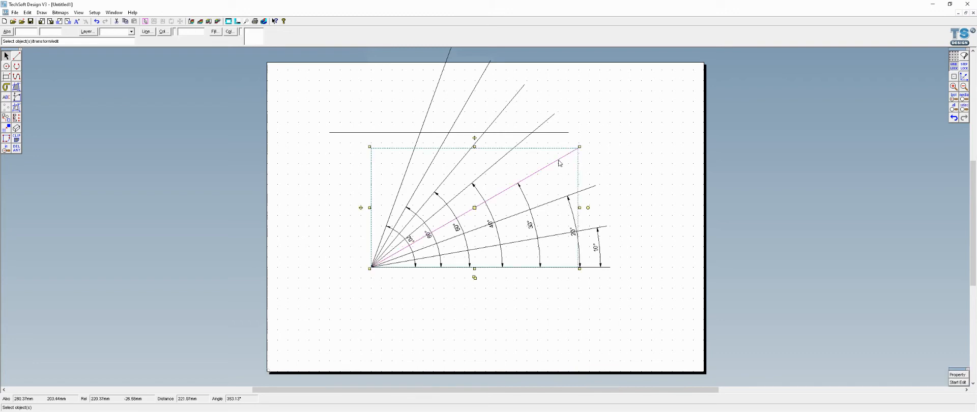
click(147, 32)
click(458, 219)
click(454, 235)
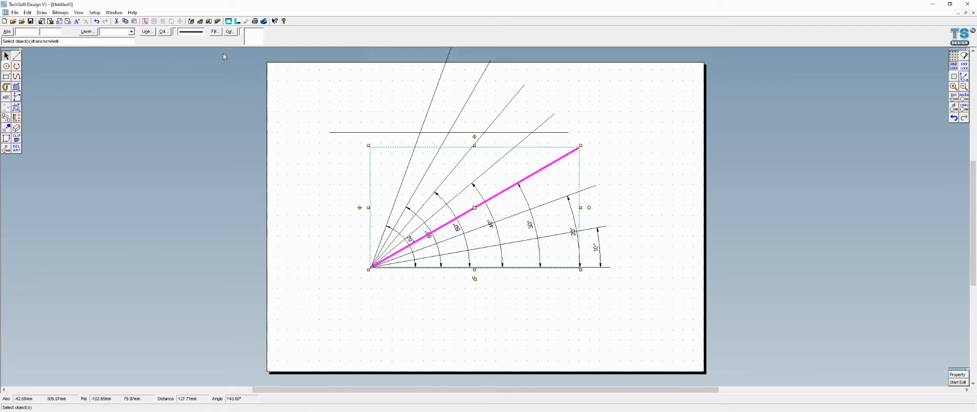
click(163, 32)
click(464, 229)
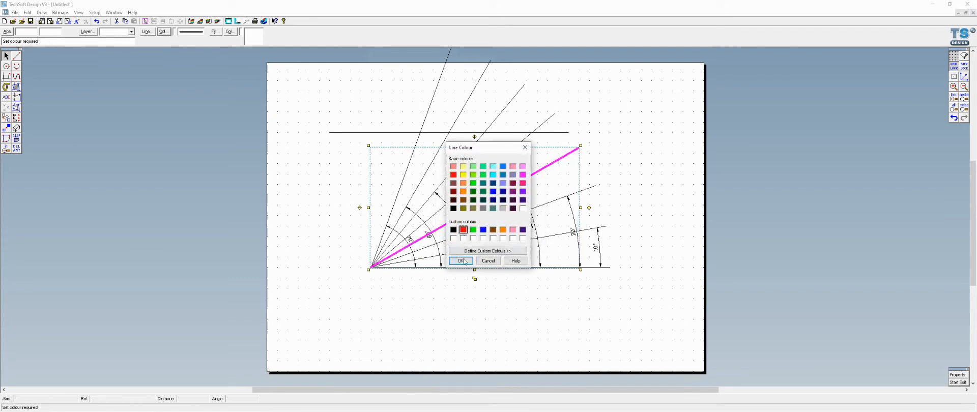
click(461, 260)
click(460, 264)
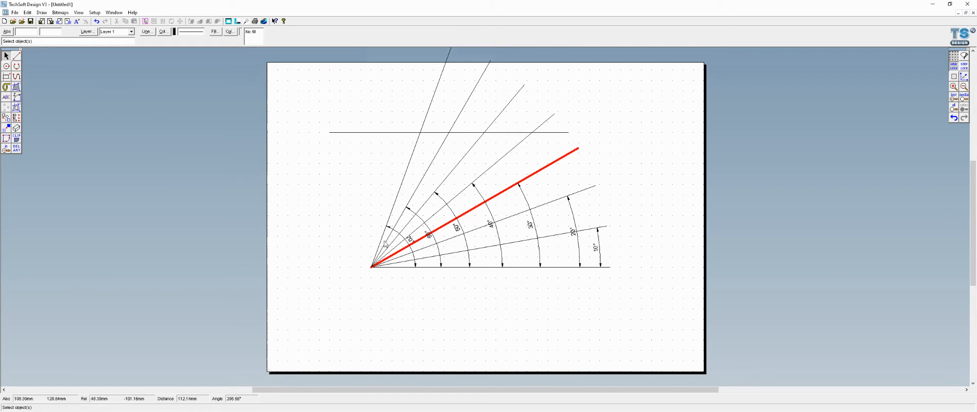
Draw an open polyline of rising stair steps from the common vertex, roughly following the thick red line.
scroll(403, 244, up, 3)
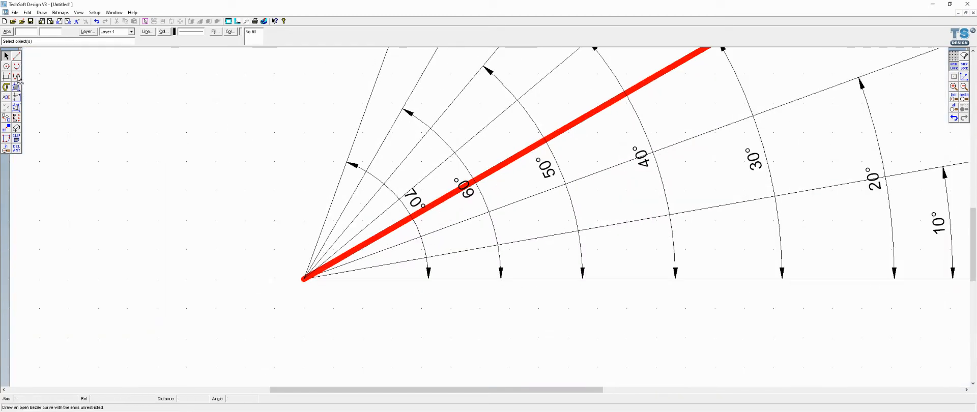
click(17, 76)
click(54, 77)
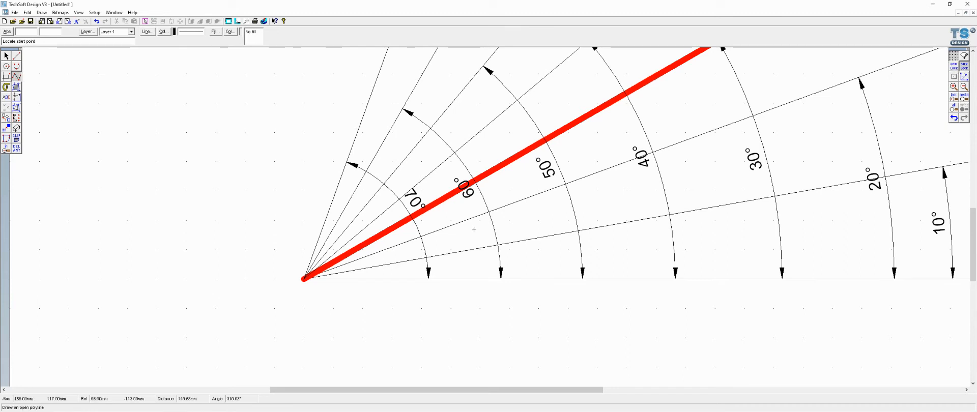
click(304, 278)
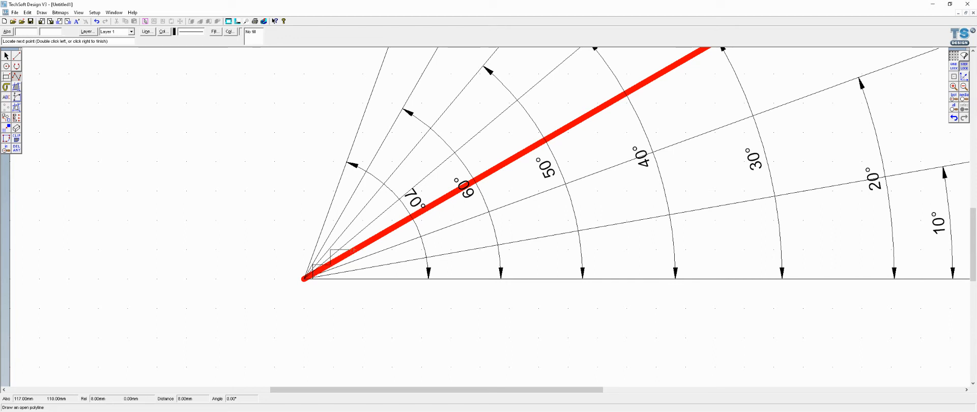
click(380, 232)
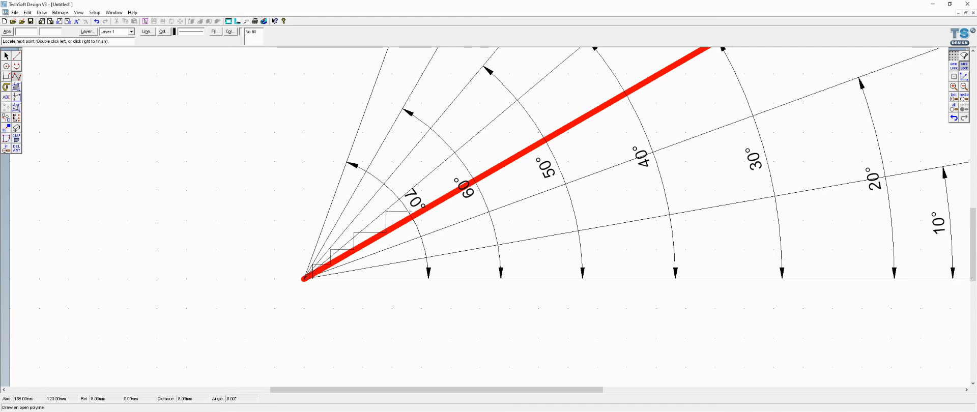
double_click(419, 211)
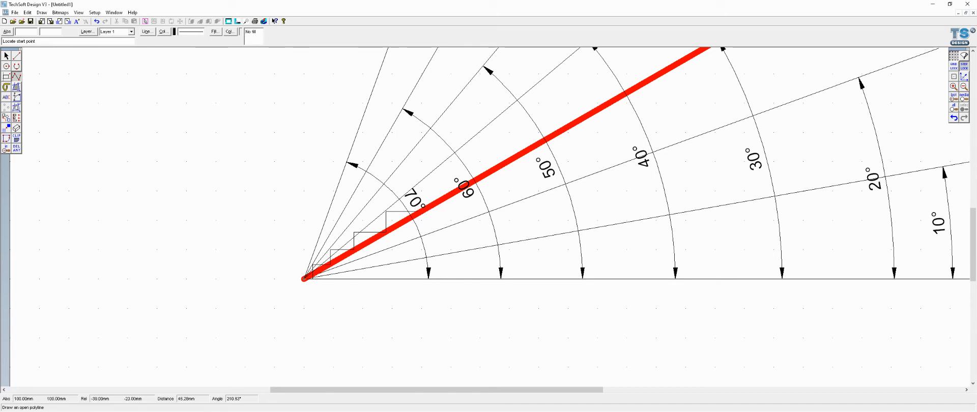
Draw a second, shallower open stair polyline from the common vertex, roughly following the 20° line.
click(304, 279)
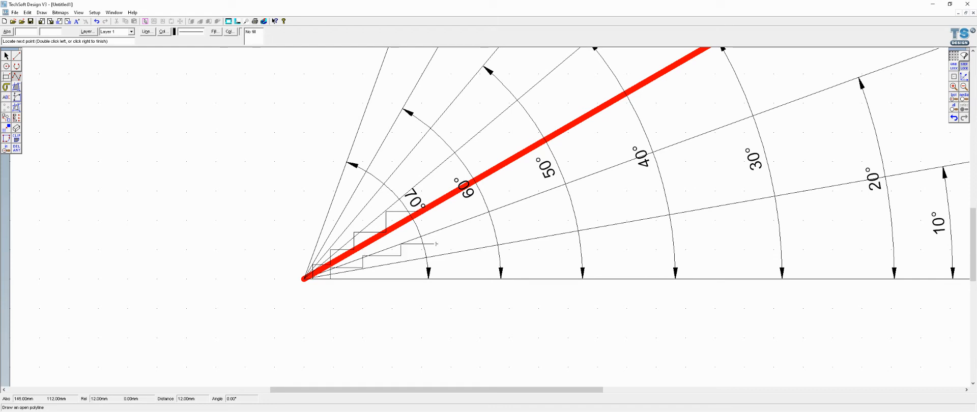
click(438, 244)
click(439, 227)
double_click(483, 214)
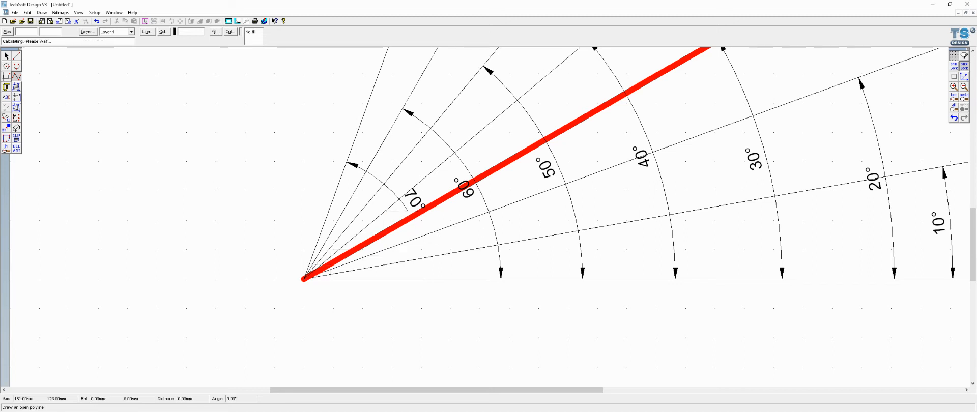
Add a horizontal dimension for one tread of the shallower staircase, placed below the baseline.
drag(17, 97, 37, 98)
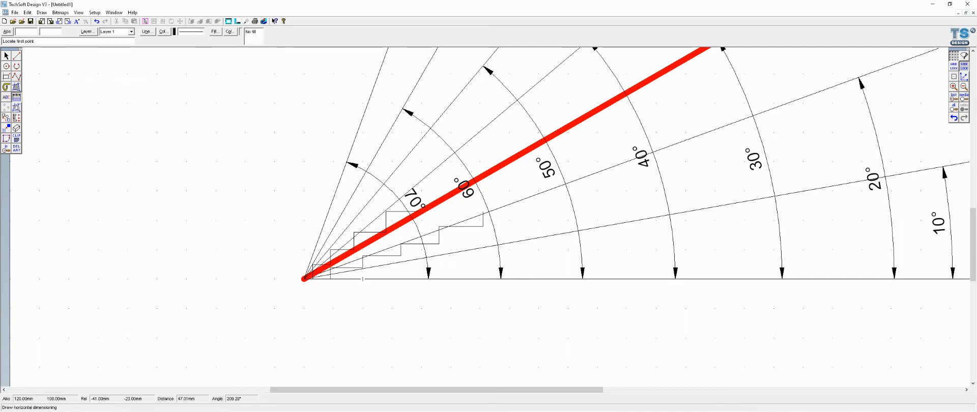
click(362, 279)
click(401, 278)
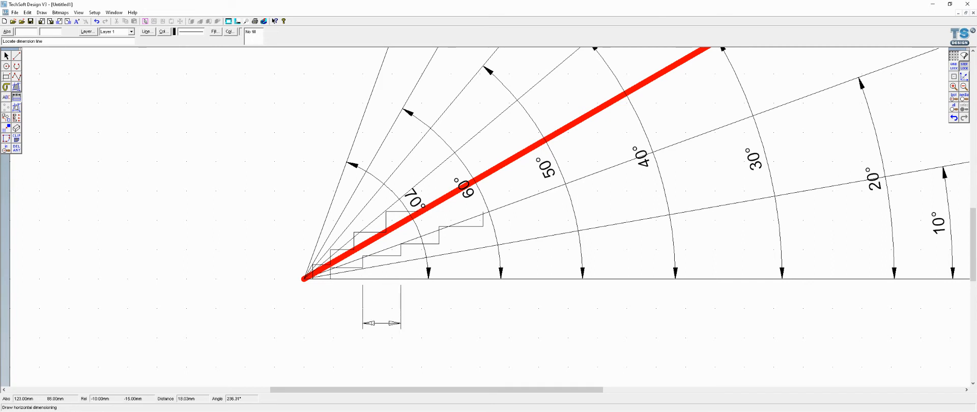
click(382, 323)
key(Escape)
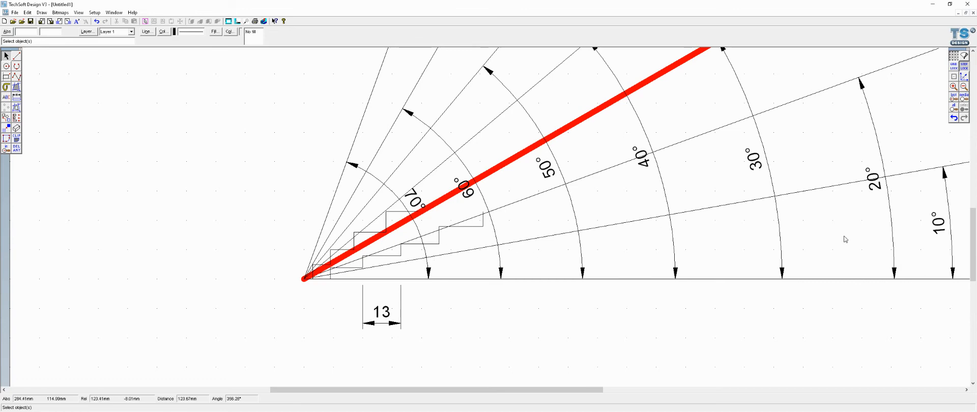
Give the 30° angular dimension a thick line and set its text style to Bold.
scroll(339, 313, down, 3)
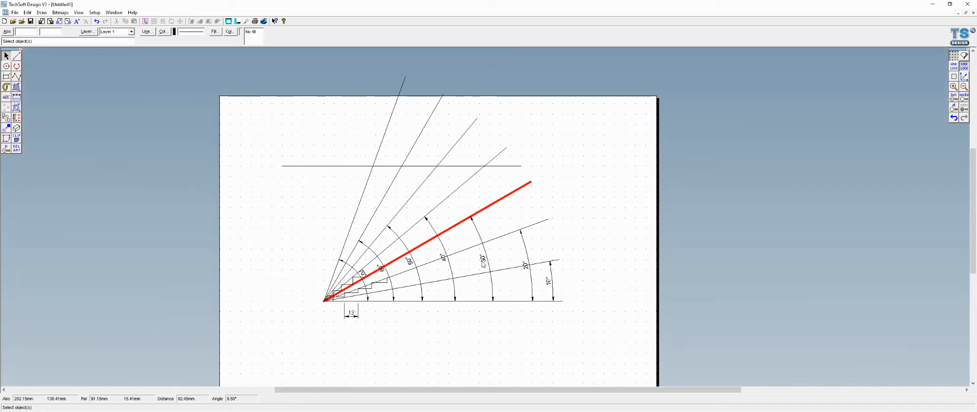
click(483, 263)
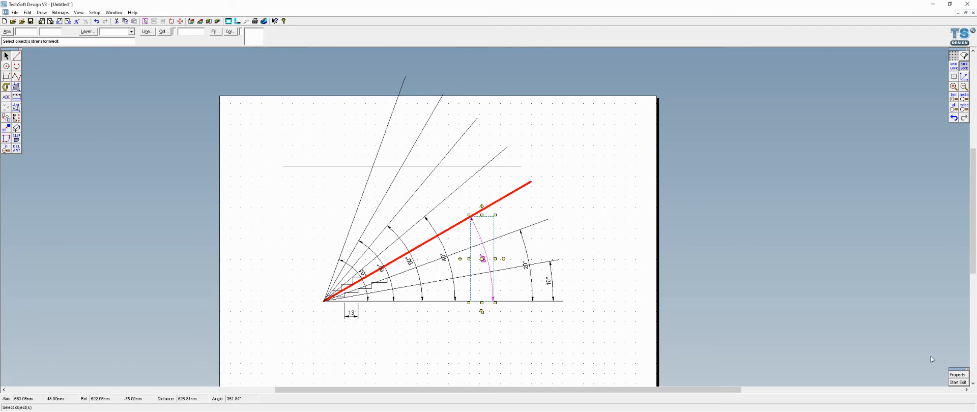
click(957, 374)
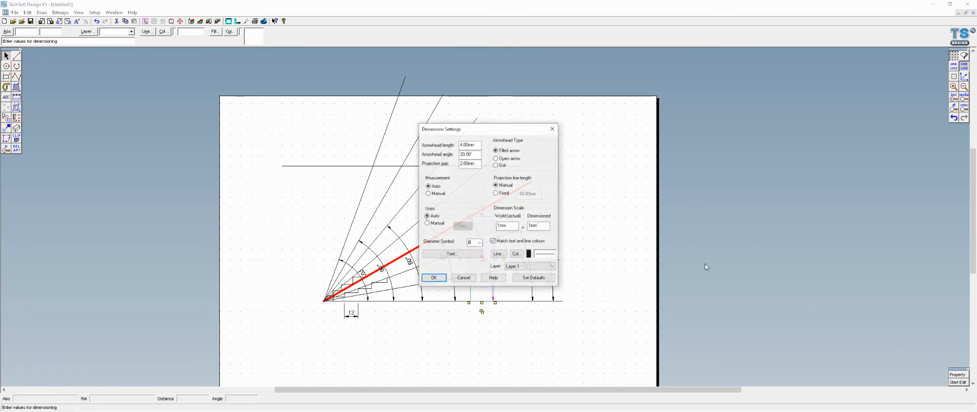
click(501, 255)
click(453, 235)
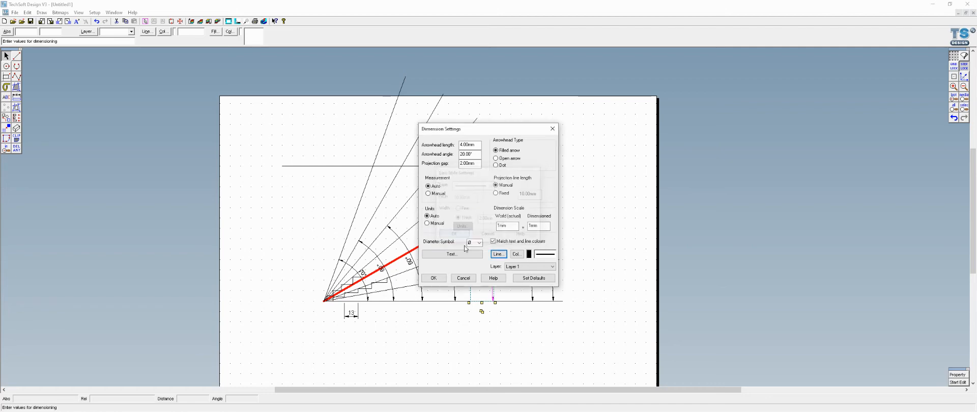
click(464, 255)
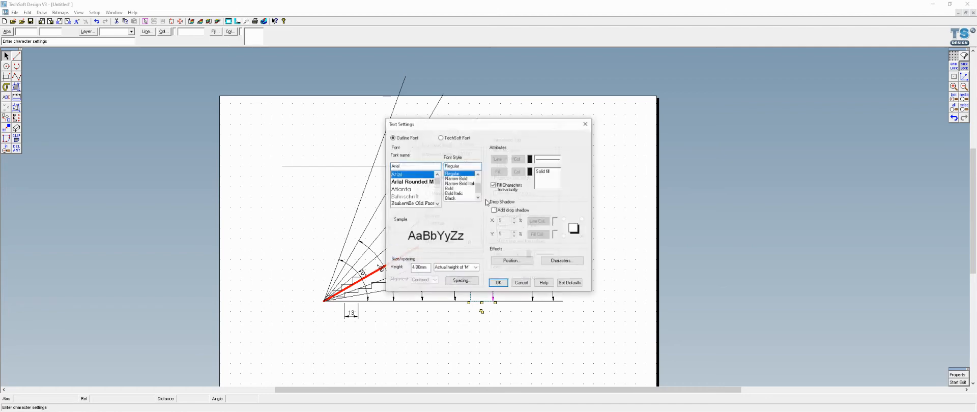
click(460, 189)
click(497, 284)
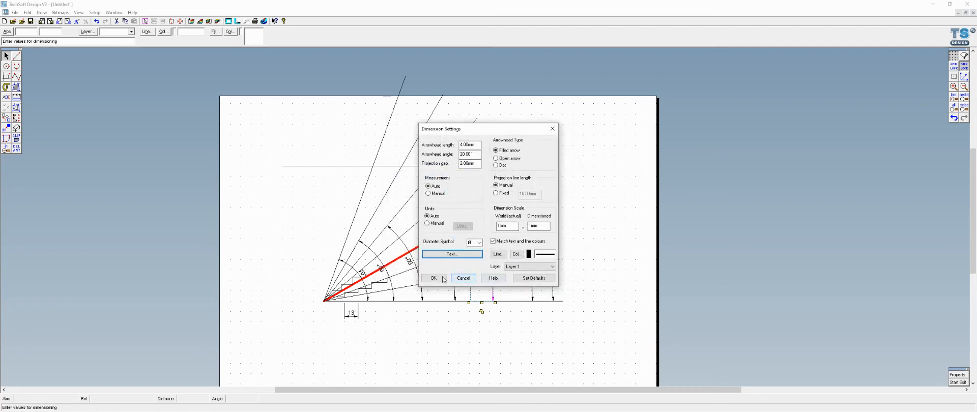
click(453, 254)
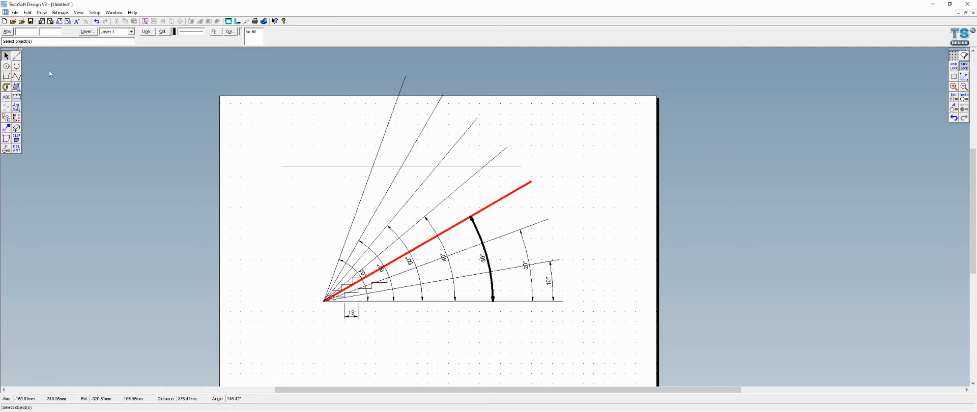
Draw a vertical line about 180 mm long up across the fan, and undo it.
click(17, 56)
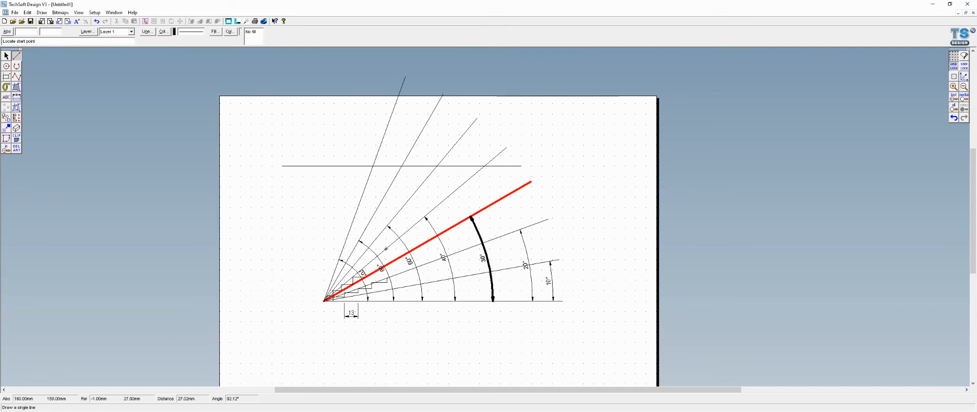
click(386, 260)
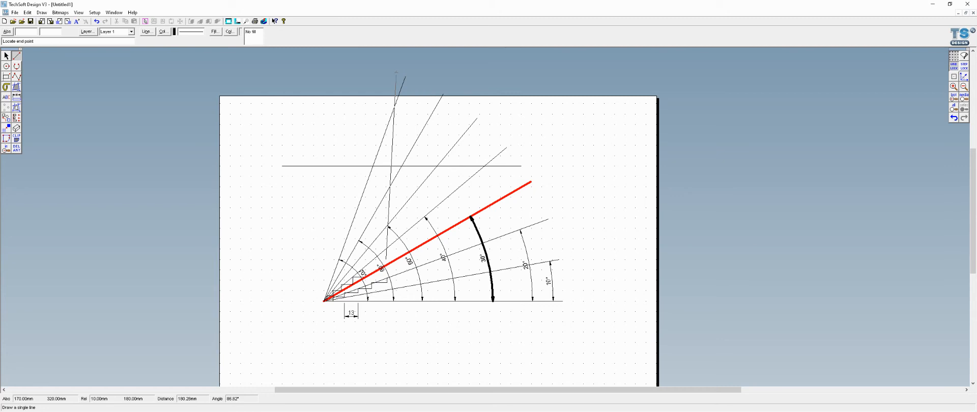
click(386, 72)
key(Escape)
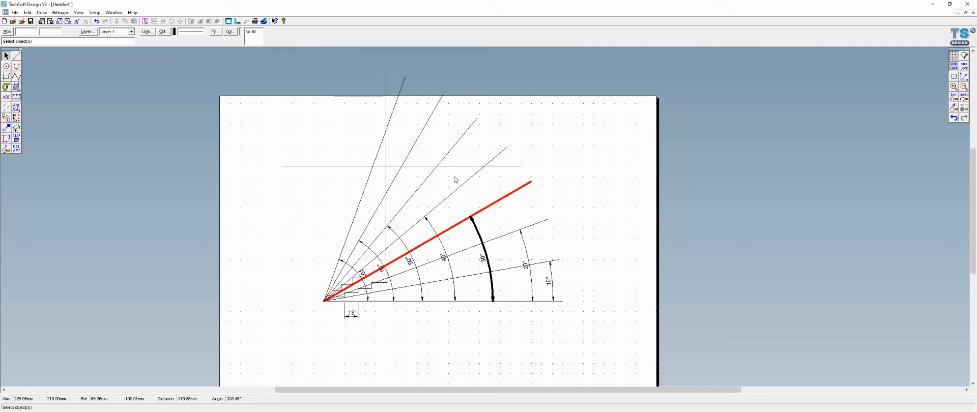
click(954, 118)
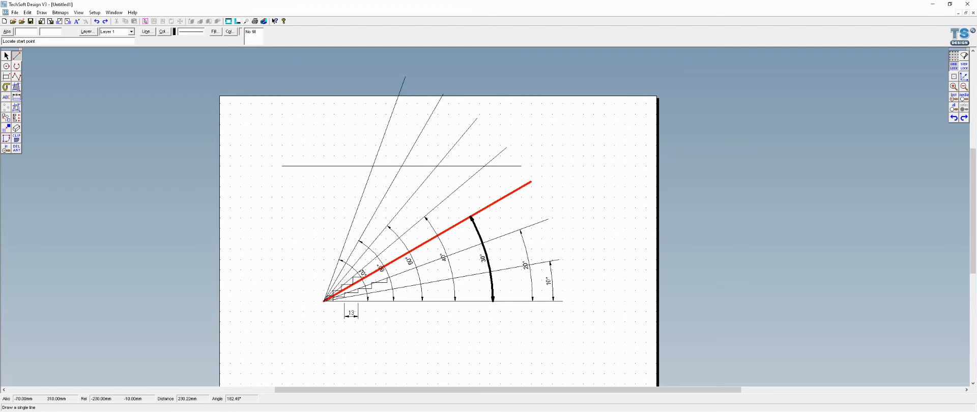
Give the 60° line a thick 2.00 mm width and colour it green.
click(6, 56)
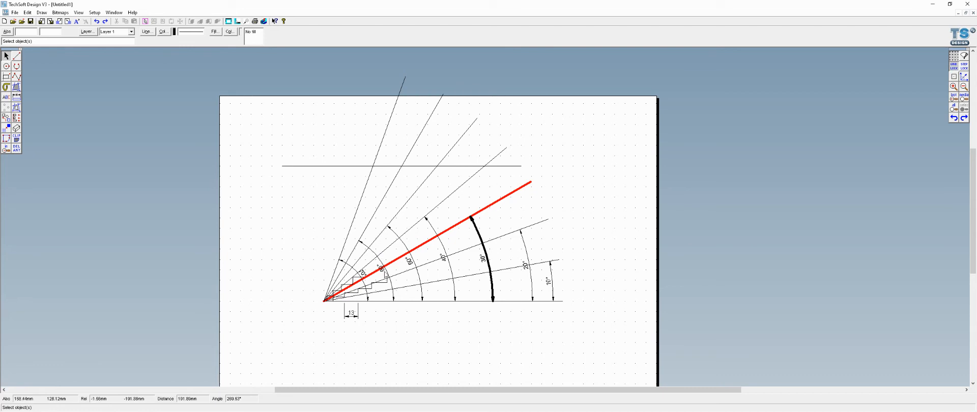
click(381, 268)
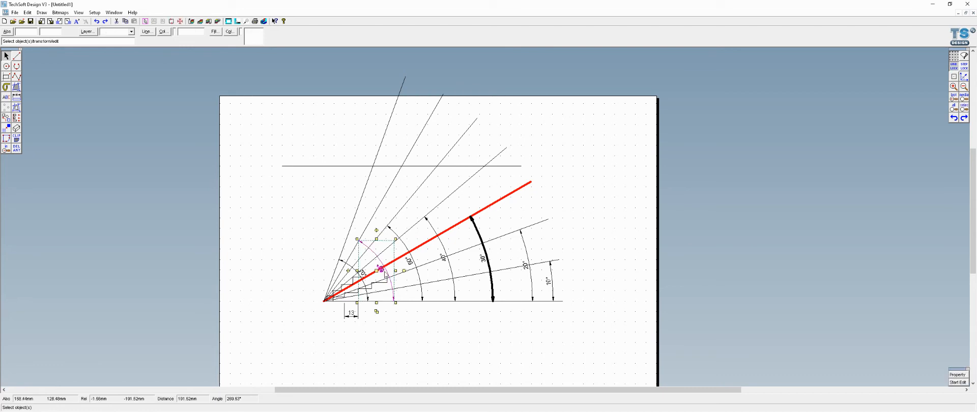
click(368, 224)
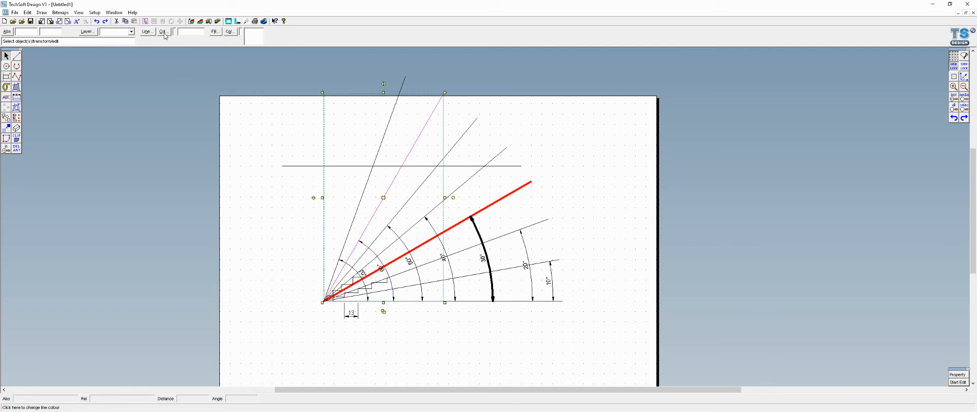
click(147, 31)
click(458, 218)
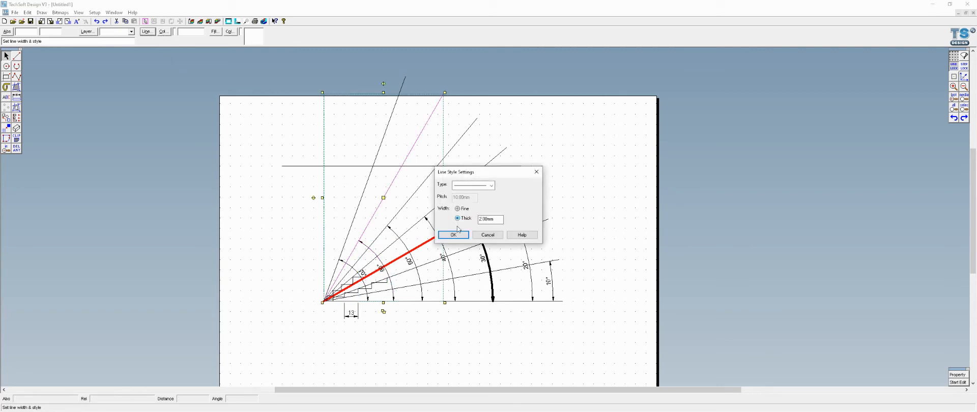
click(457, 235)
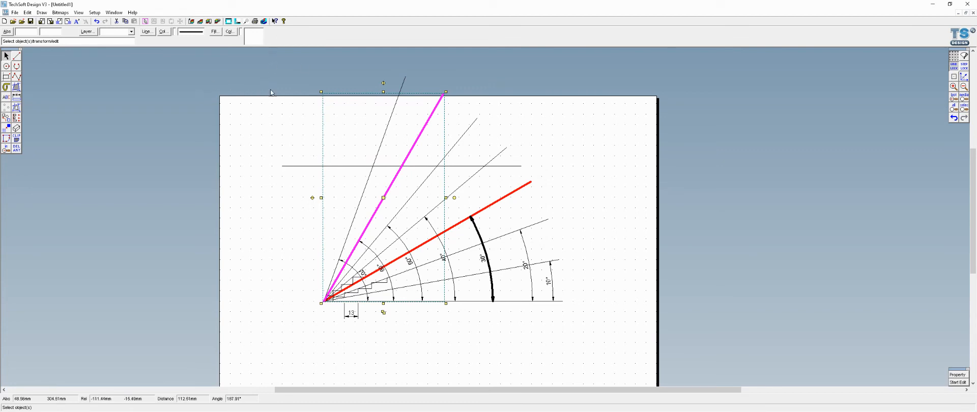
click(164, 31)
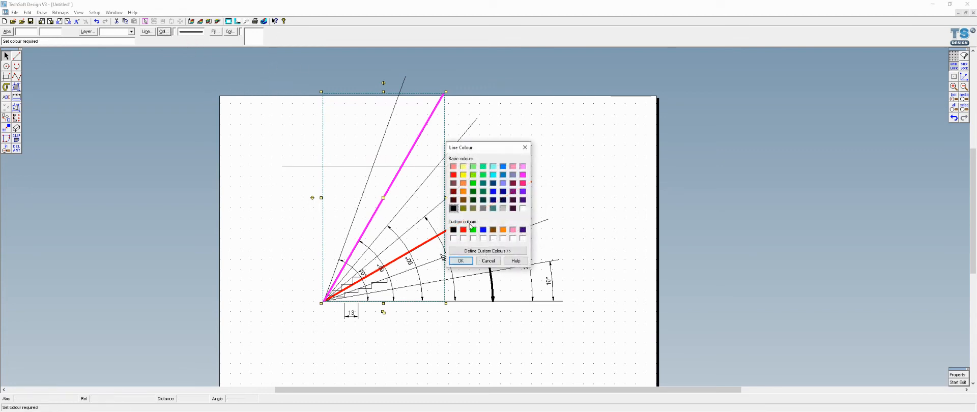
click(473, 230)
click(461, 260)
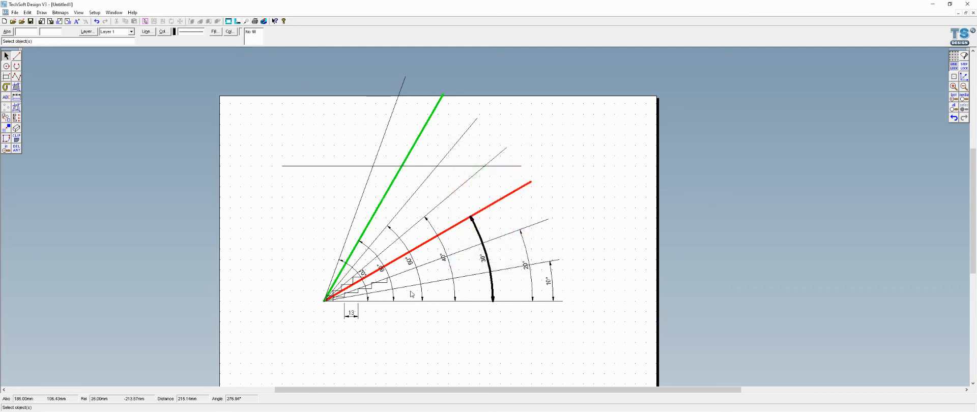
Set the 60° angular dimension's line to thick, 2.00 mm wide, and its colour to green.
click(393, 279)
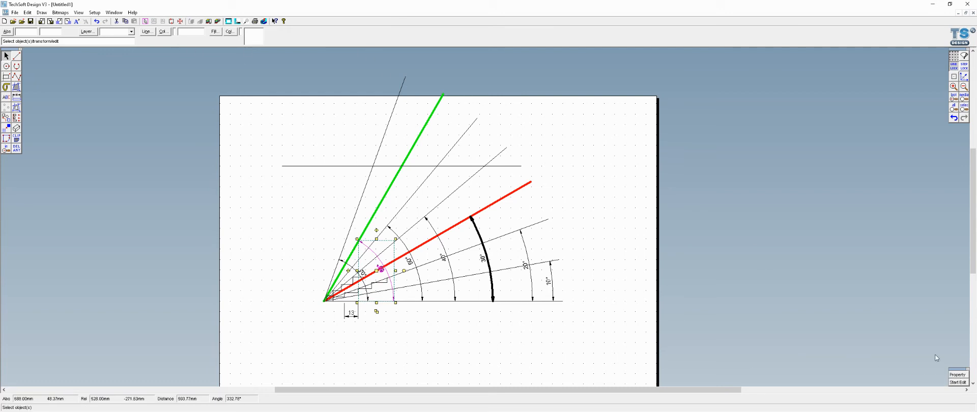
click(960, 376)
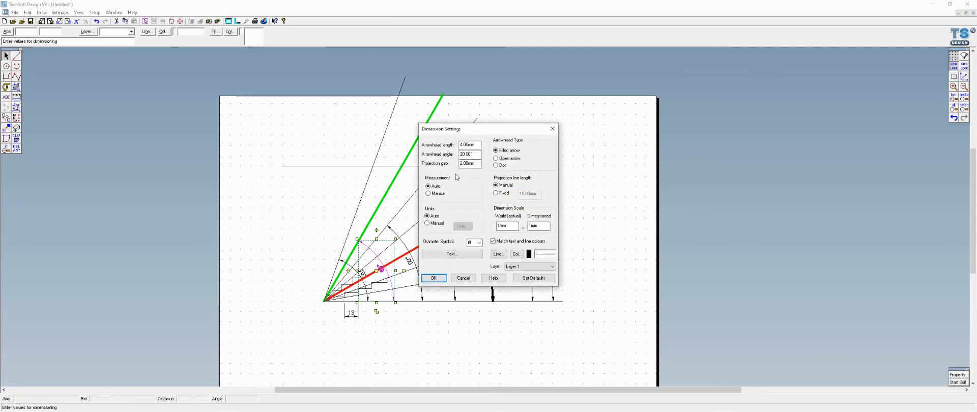
click(504, 256)
click(465, 219)
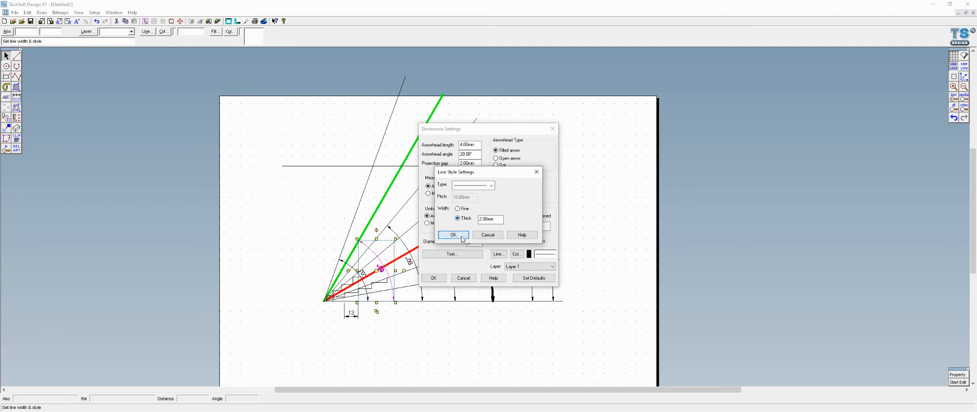
click(461, 237)
click(521, 259)
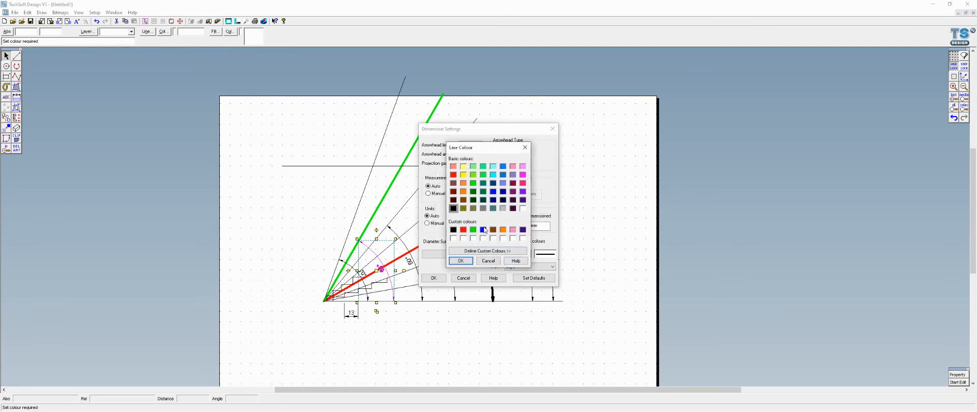
click(473, 229)
click(460, 261)
Set the 60° angular dimension's text style to Bold and apply the dimension settings.
click(451, 255)
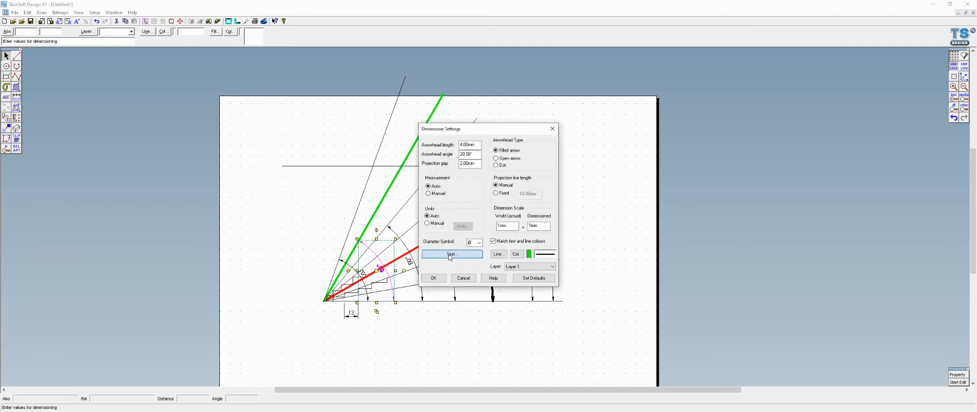
click(460, 189)
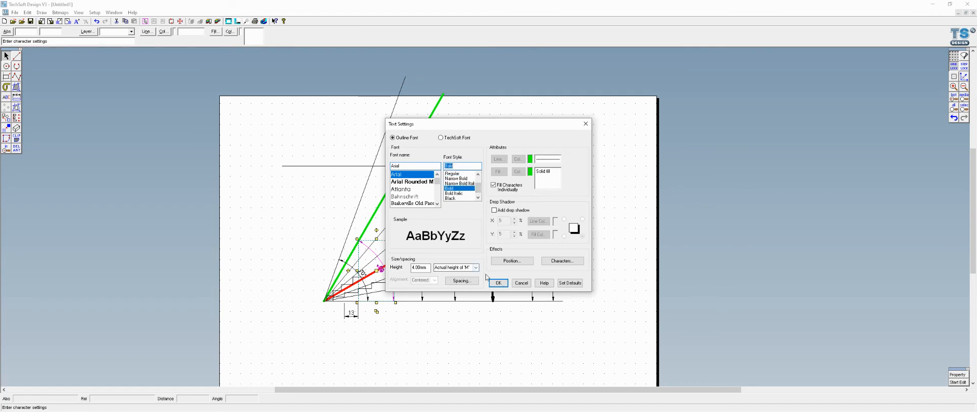
click(499, 283)
click(433, 278)
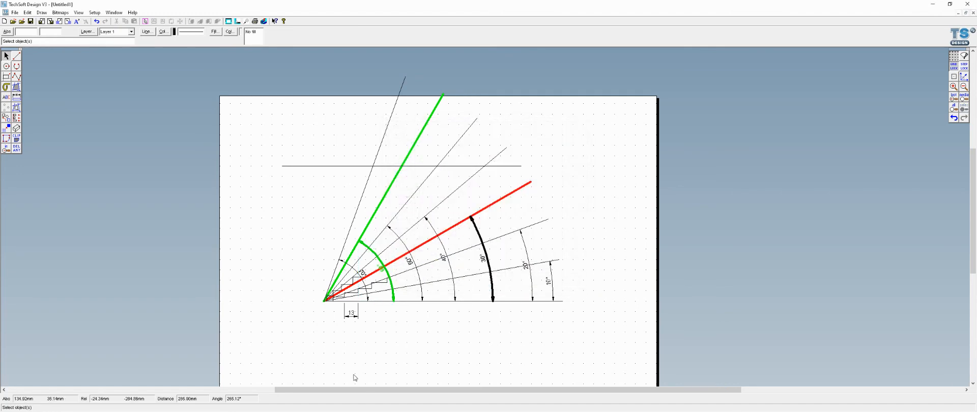
Change the colour of the 60° angular dimension to black.
click(388, 275)
click(964, 375)
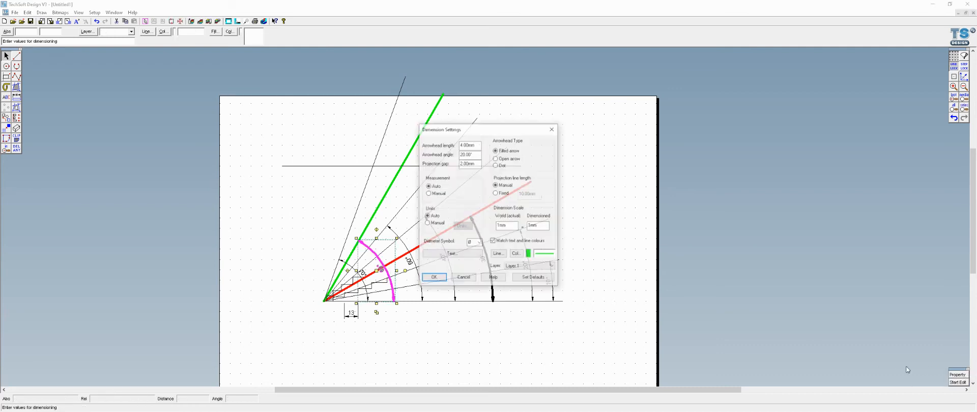
click(516, 254)
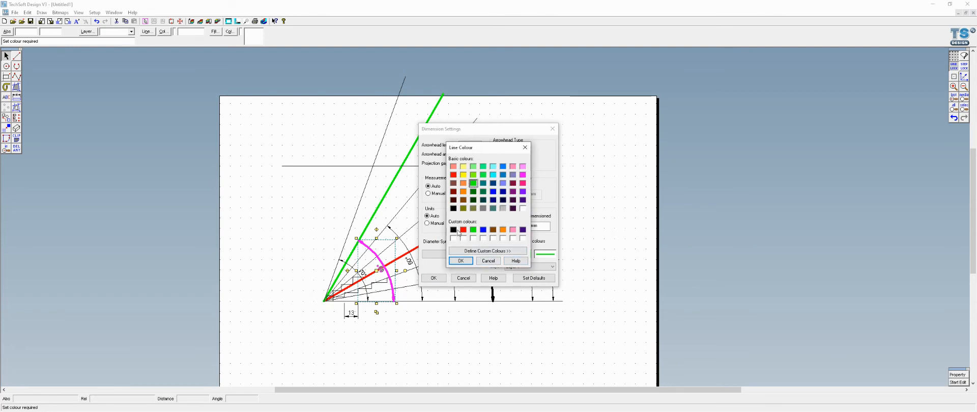
click(460, 260)
click(433, 278)
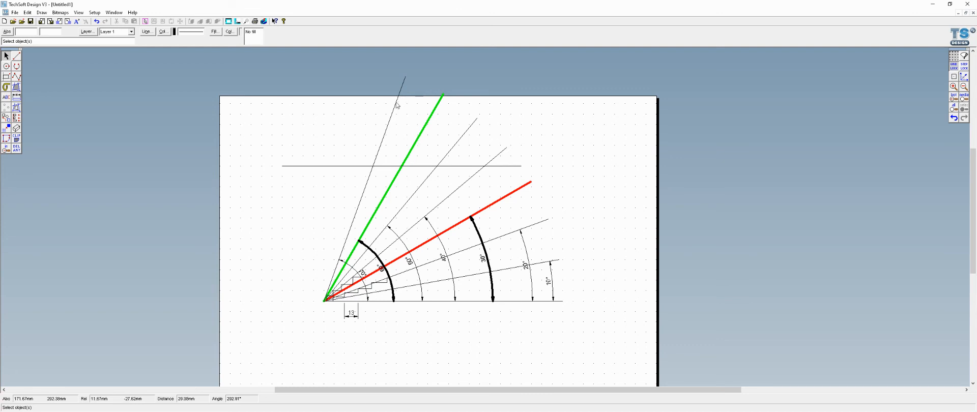
Draw a circle of about 190 mm radius centred on the common vertex of the fan.
click(6, 66)
click(323, 301)
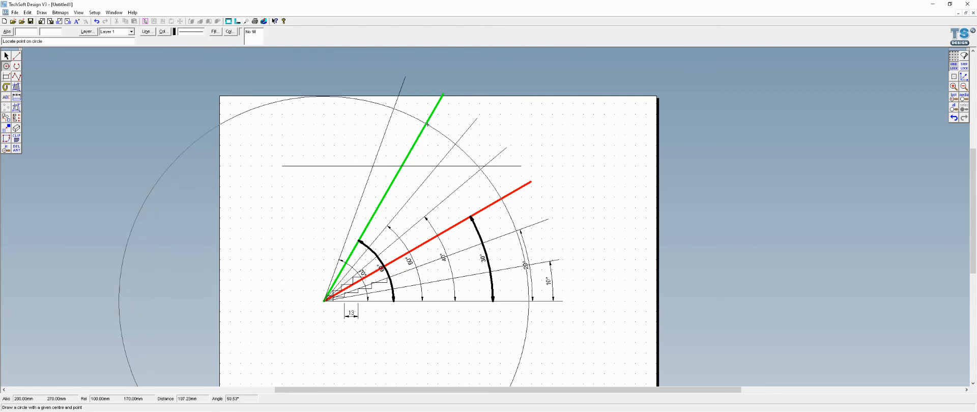
click(417, 124)
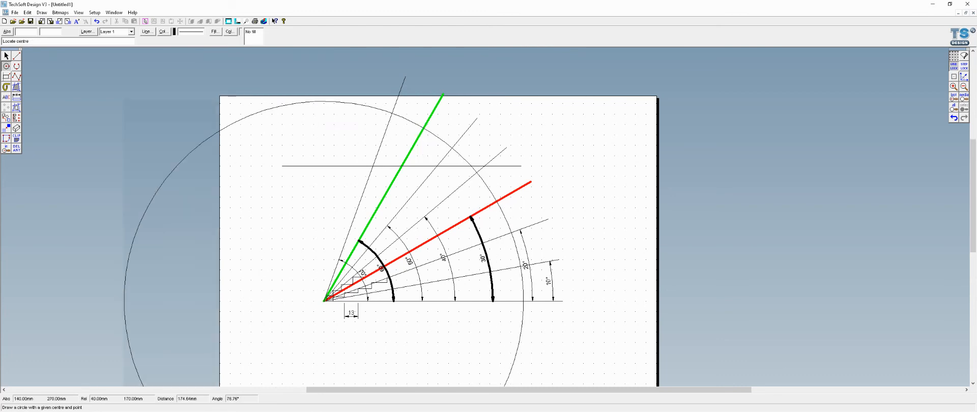
Draw a horizontal line about 80 mm long across the point where the circle meets the 70° line.
click(16, 56)
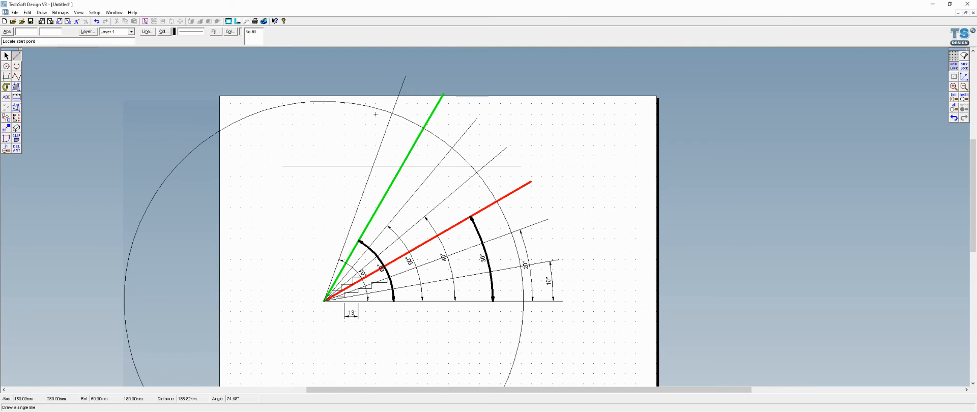
click(375, 114)
key(Escape)
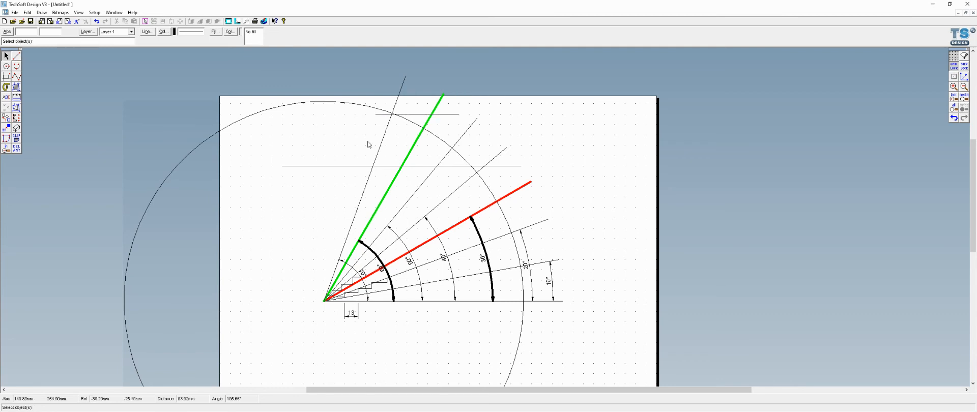
click(17, 97)
click(100, 98)
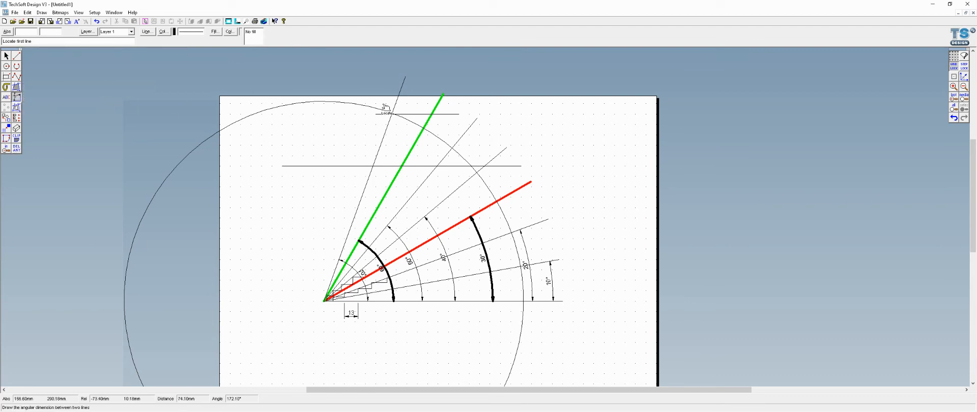
click(414, 114)
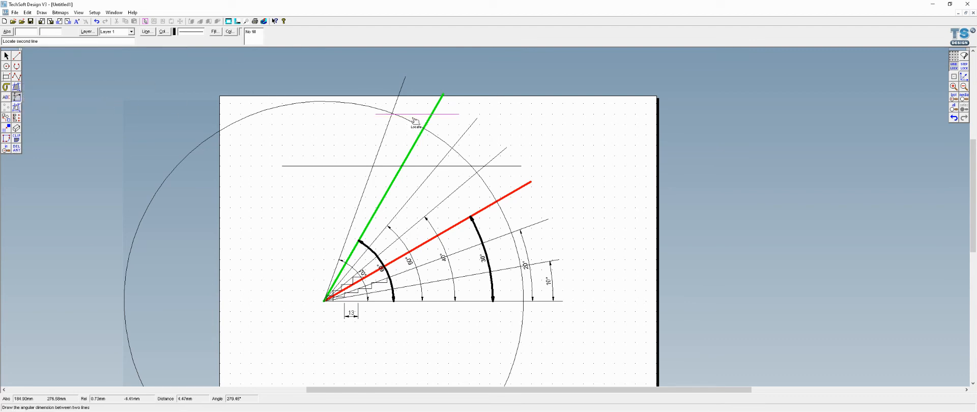
Draw a sloping line about 35 mm long from the circle's intersection with the short horizontal line, following the arc down past the green line.
click(16, 55)
scroll(400, 113, up, 6)
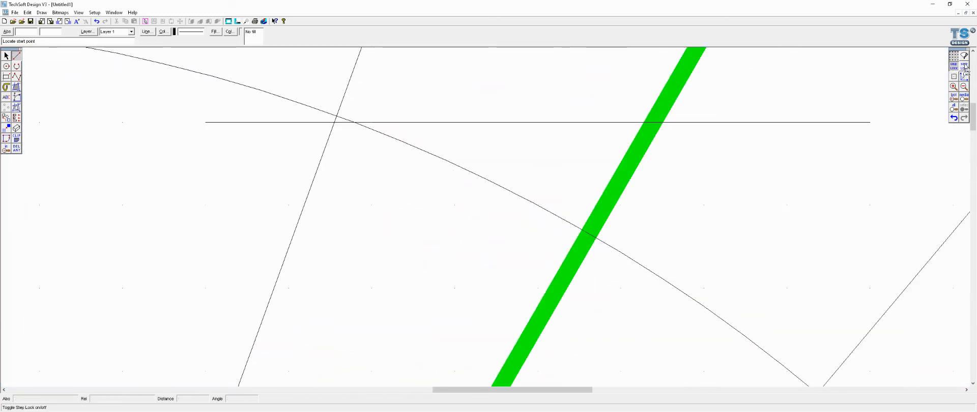
click(356, 122)
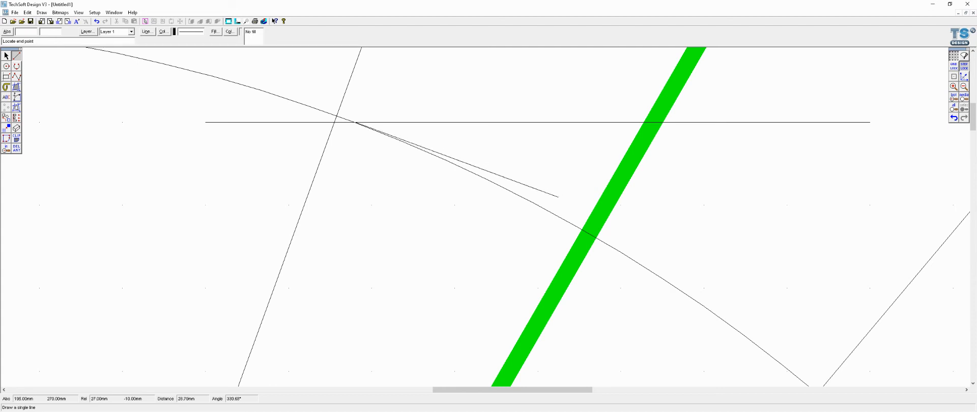
click(629, 230)
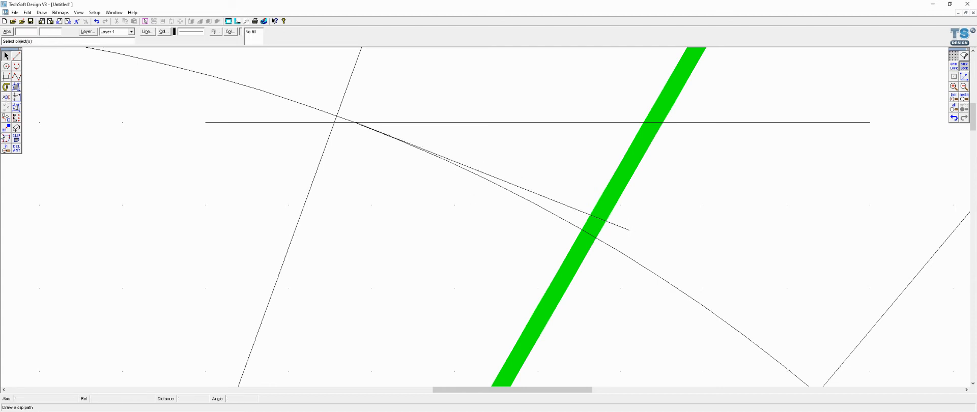
Add an angular dimension between the sloping line and the short horizontal line, placed beyond the green line.
click(17, 98)
click(495, 177)
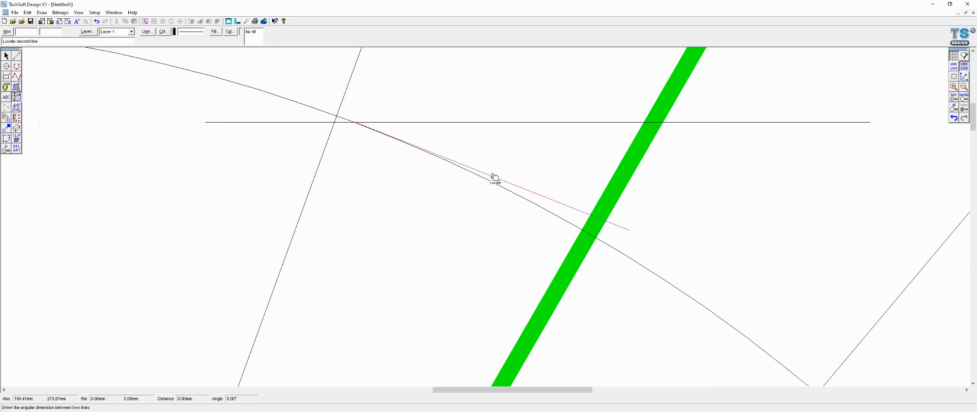
click(497, 123)
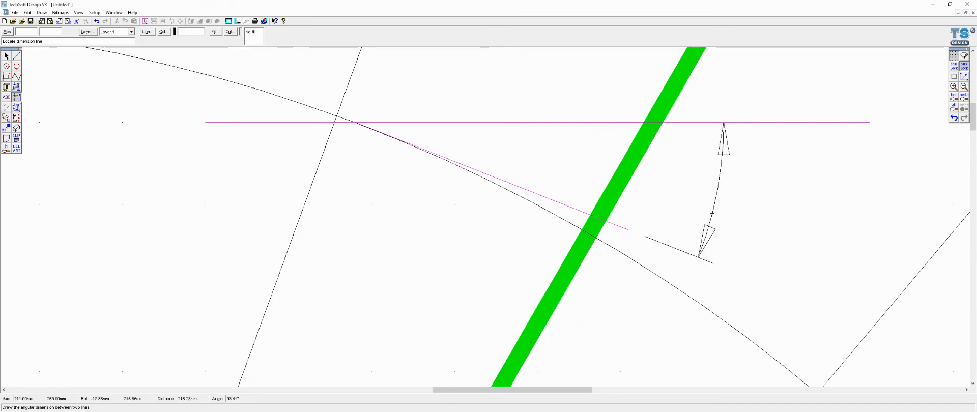
scroll(707, 255, down, 3)
click(737, 206)
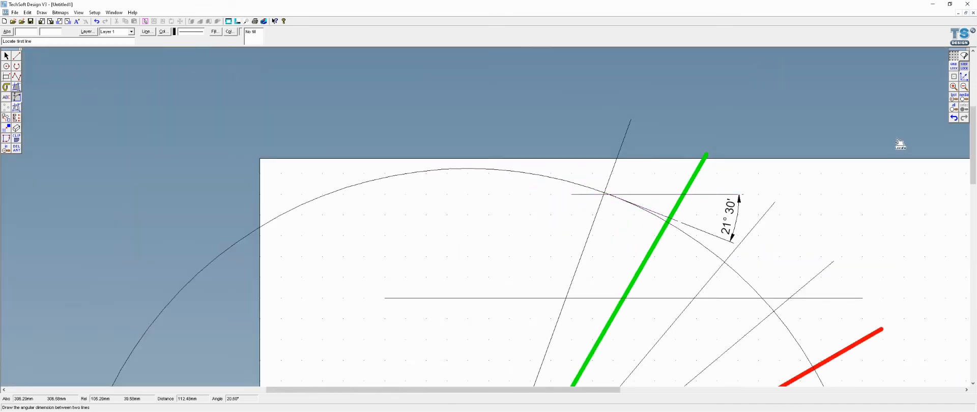
click(6, 55)
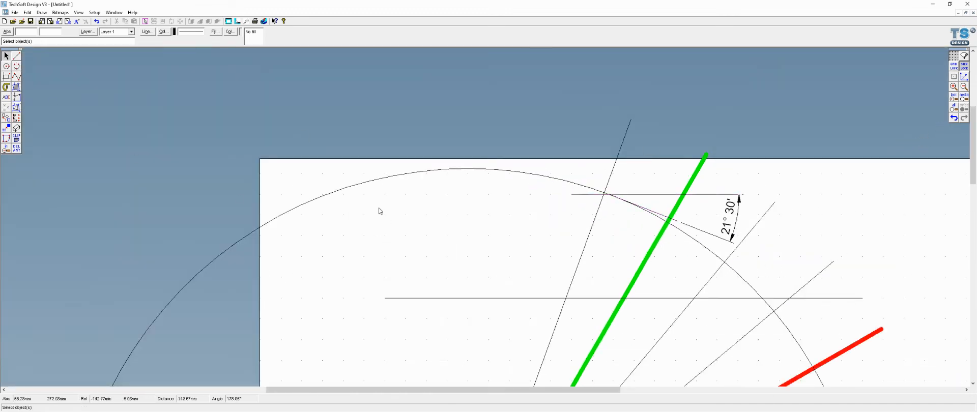
Draw a small open polyline staircase of three steps descending along the sloping line from its upper end.
scroll(379, 207, down, 3)
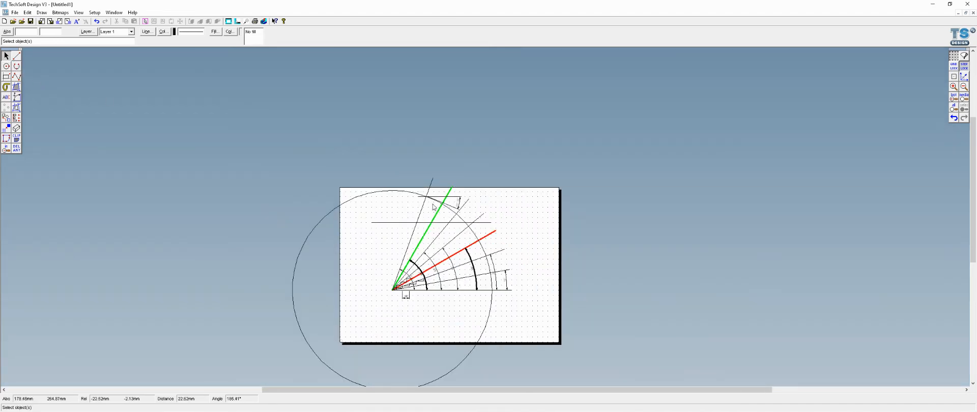
scroll(431, 204, up, 5)
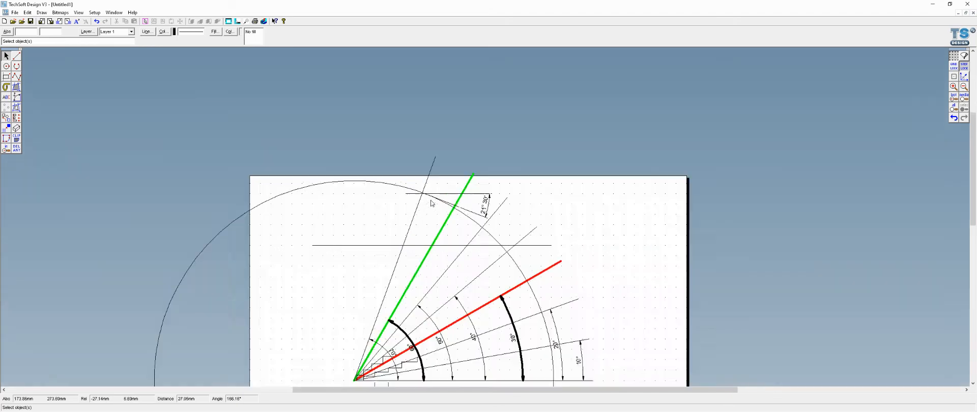
click(16, 75)
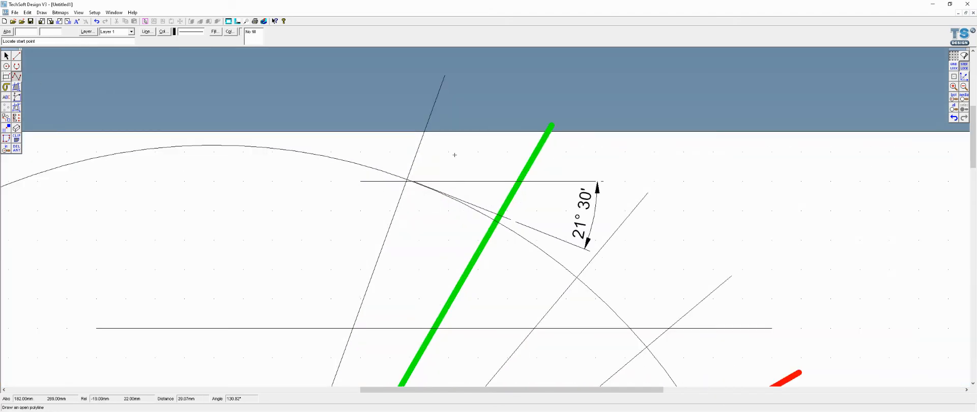
click(466, 204)
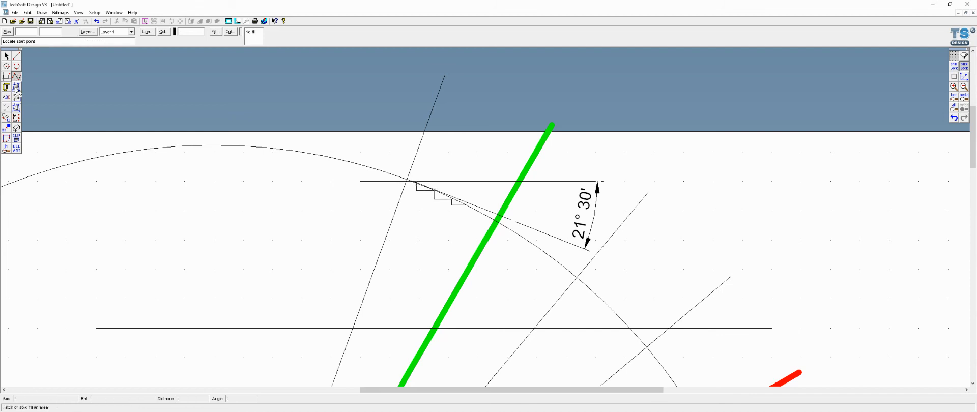
Add a horizontal dimension across the middle tread of the small staircase, placed below it.
click(16, 96)
click(39, 98)
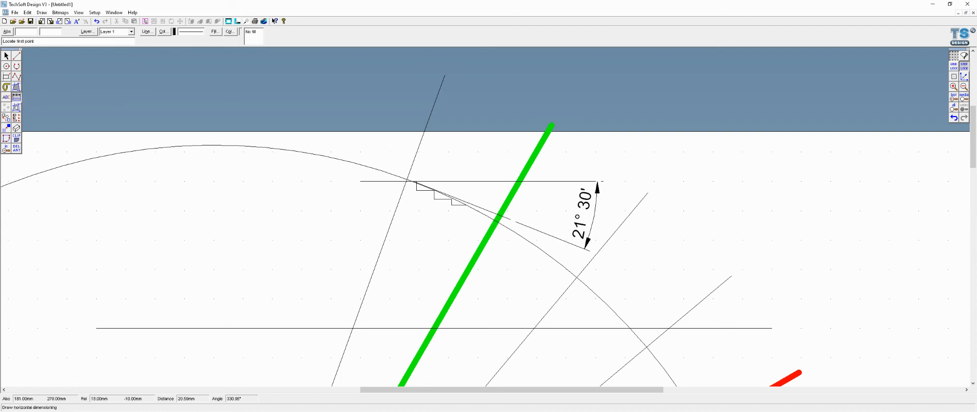
click(451, 203)
click(434, 205)
scroll(338, 201, down, 5)
scroll(337, 201, up, 3)
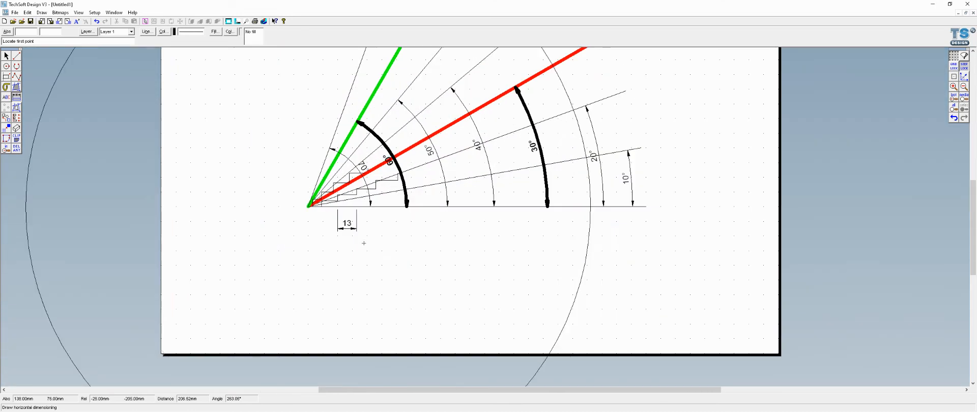
scroll(337, 201, down, 2)
scroll(416, 134, up, 1)
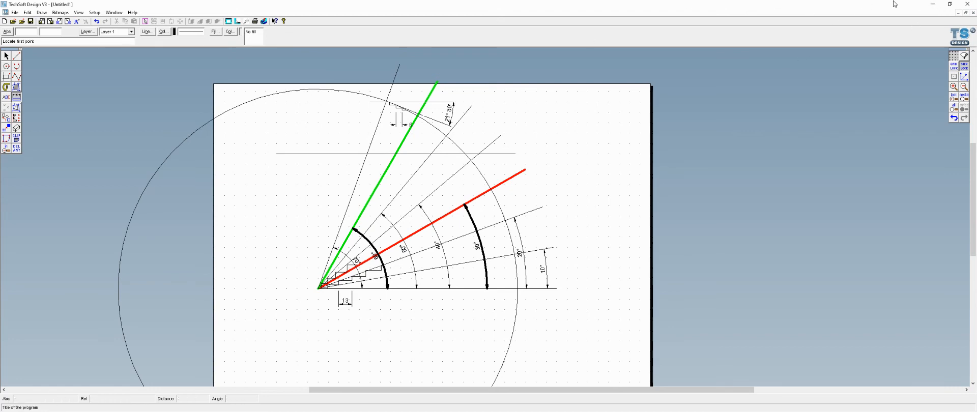
Switch to Autodesk Fusion 360, close the calculator window and open the sweep feature for editing.
click(934, 6)
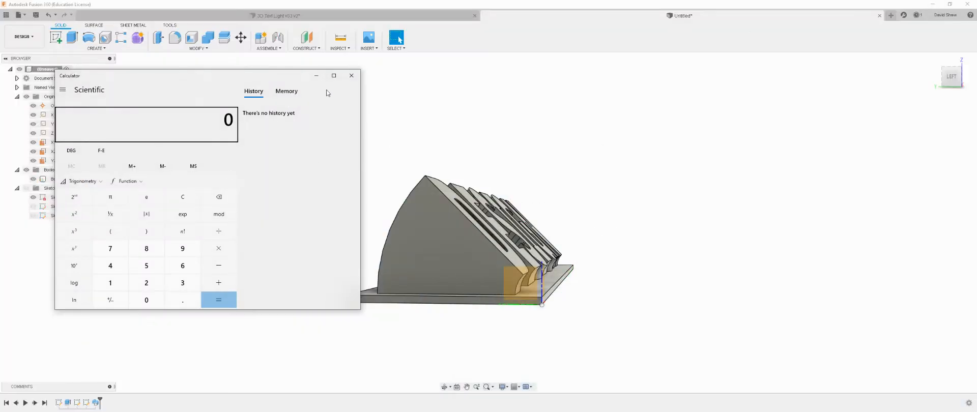
click(350, 77)
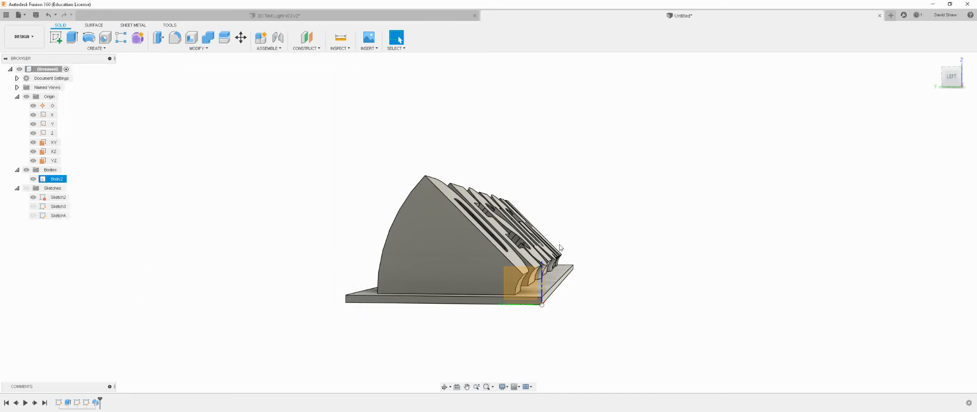
right_click(95, 405)
click(110, 331)
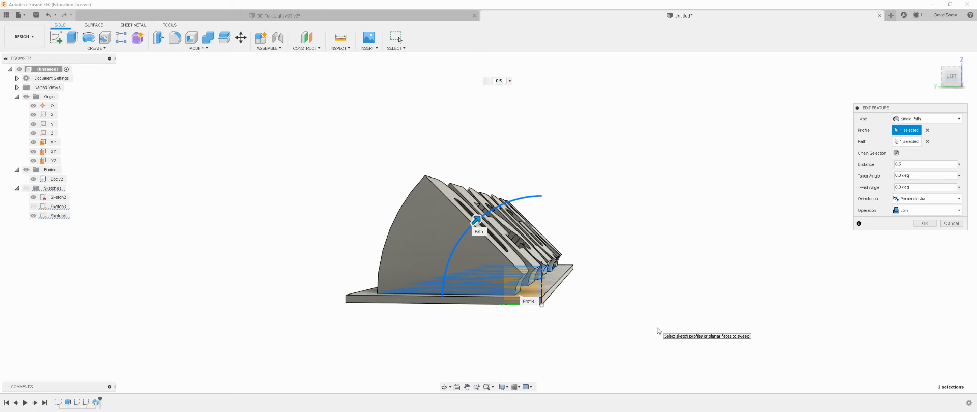
Open the calculator beside the sweep settings and compute 90 × 0.5.
key(XF86Calculator)
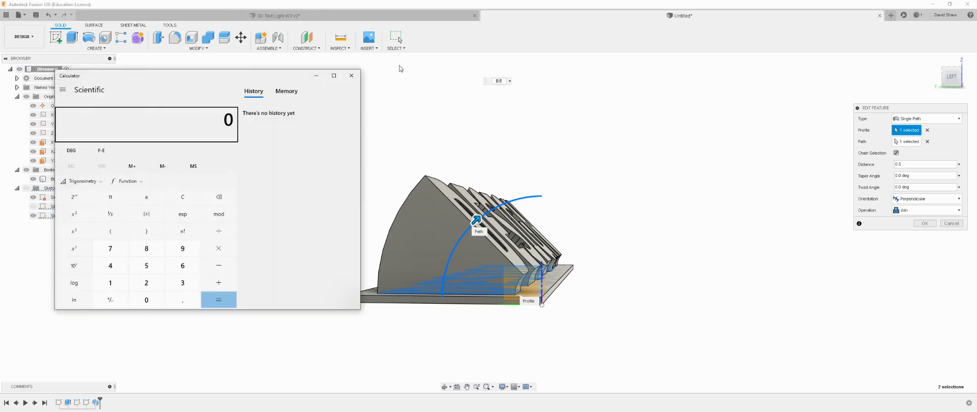
drag(282, 77, 271, 65)
click(902, 163)
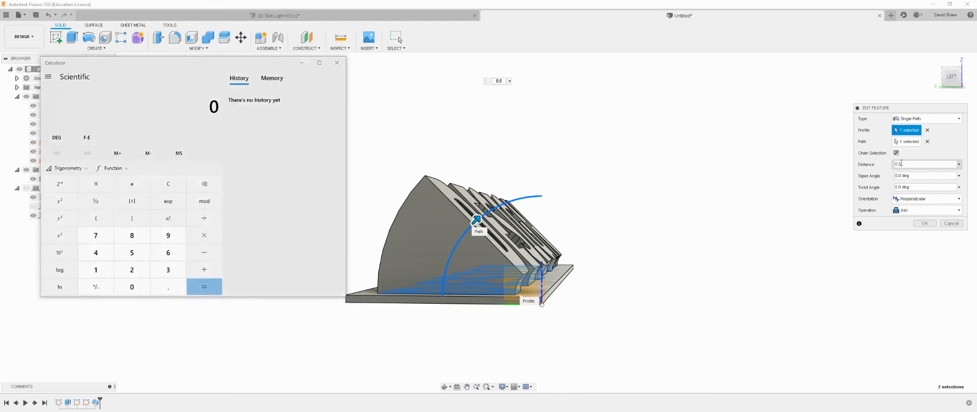
double_click(902, 163)
click(226, 66)
text(90)
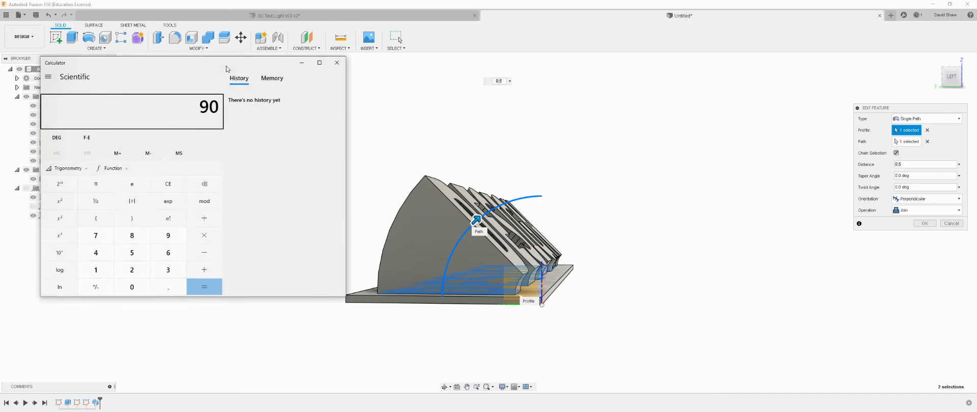
text(*0.5)
key(Return)
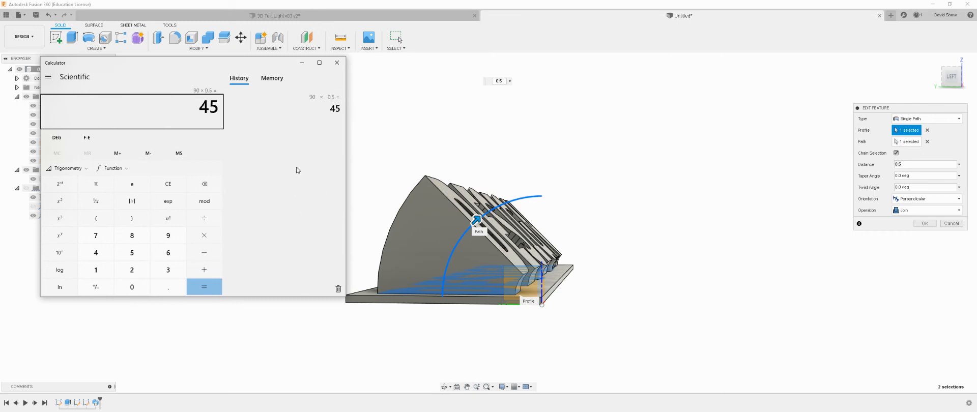
Calculate 90 × 0.6 and 90 × 0.6666666666.
text(90*0.6)
key(Return)
text(90*0)
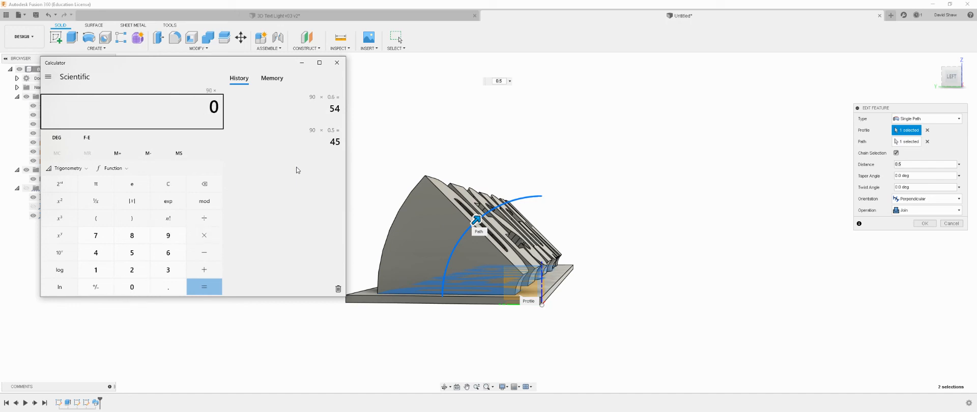
text(.6666666666)
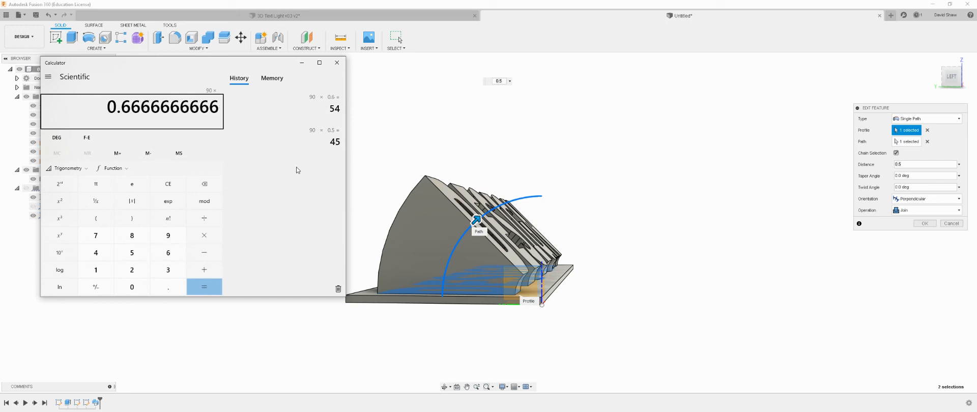
key(Return)
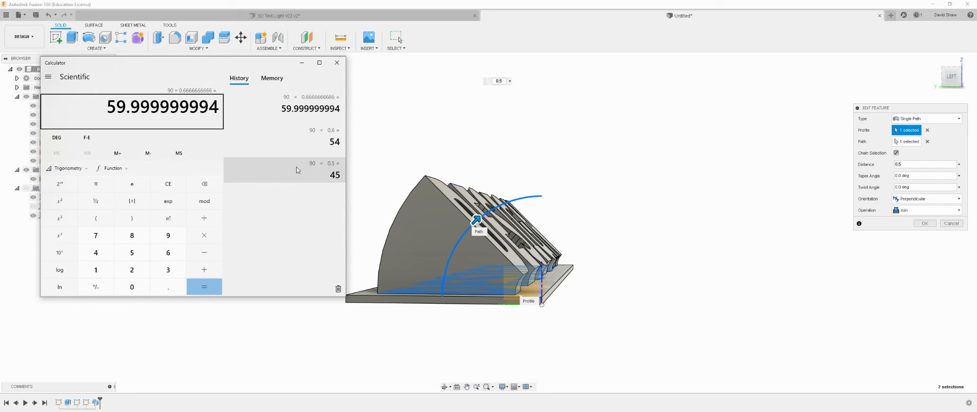
Divide 90 by 3 and multiply the result by 2 in the calculator.
text(90)
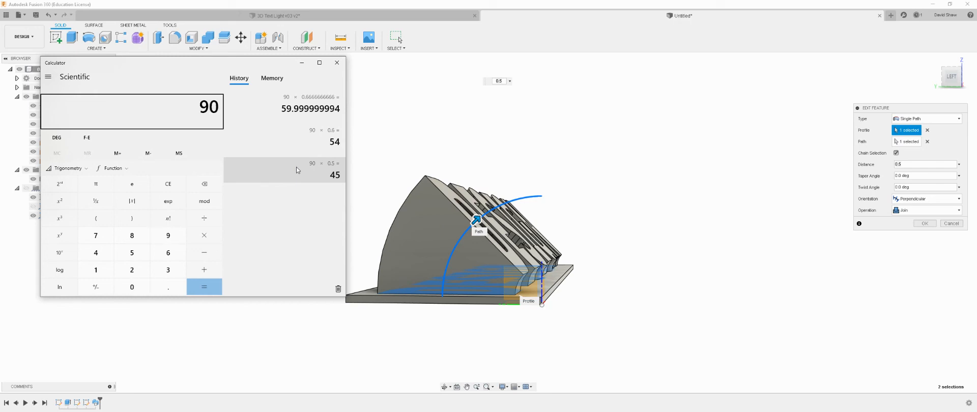
text(/3)
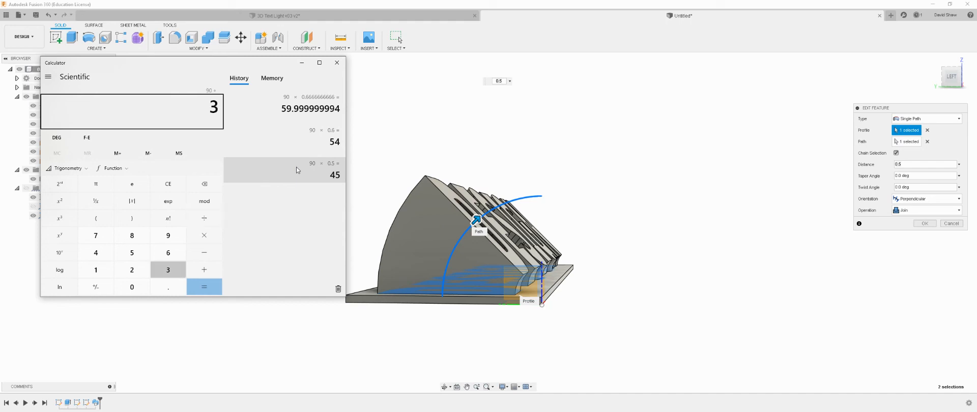
key(Return)
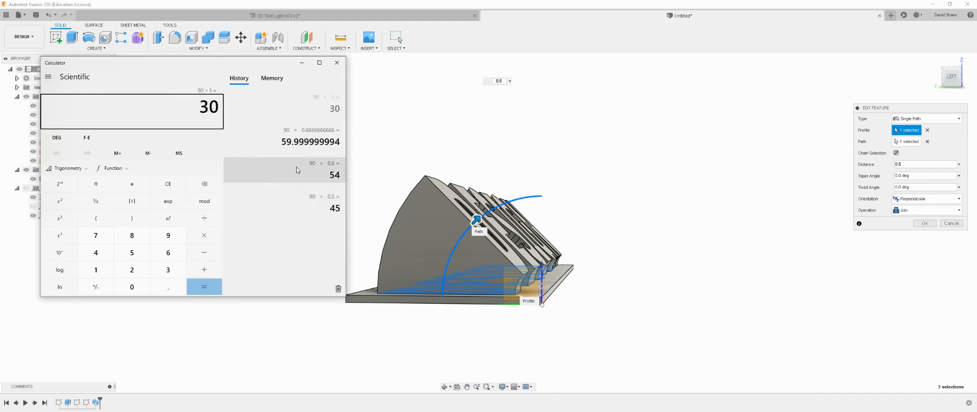
text(*2)
key(Return)
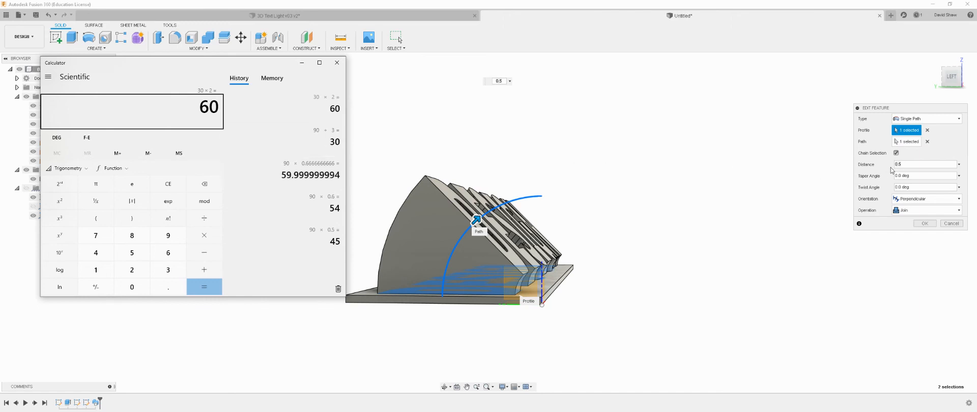
Set the sweep's distance to 0.666666666.
click(859, 166)
text(0)
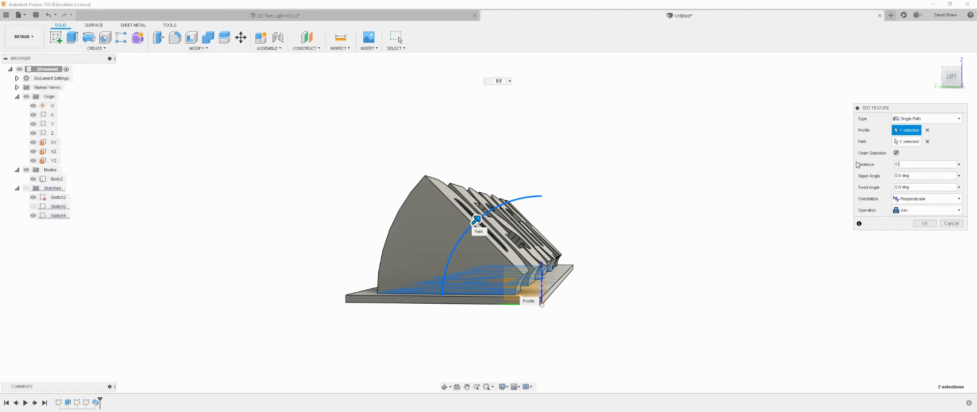
text(.666666666)
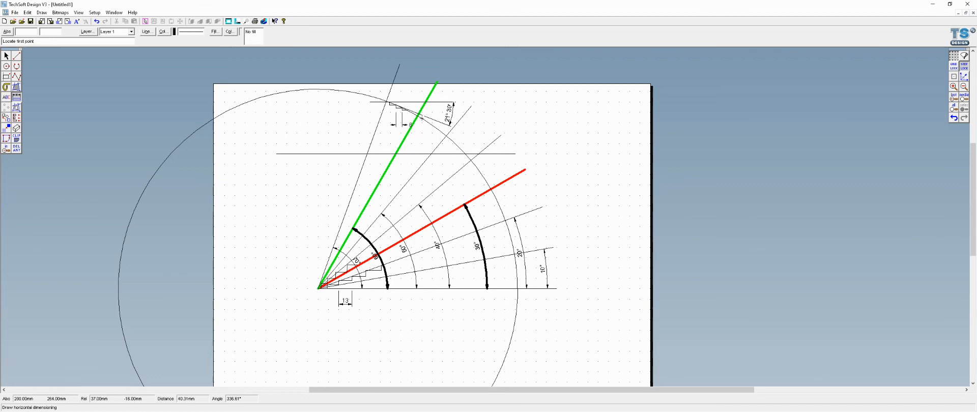
scroll(413, 117, up, 2)
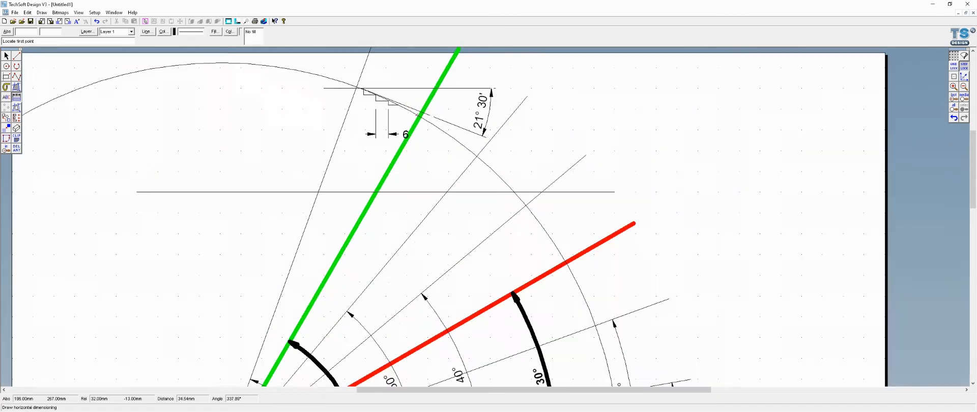
click(17, 56)
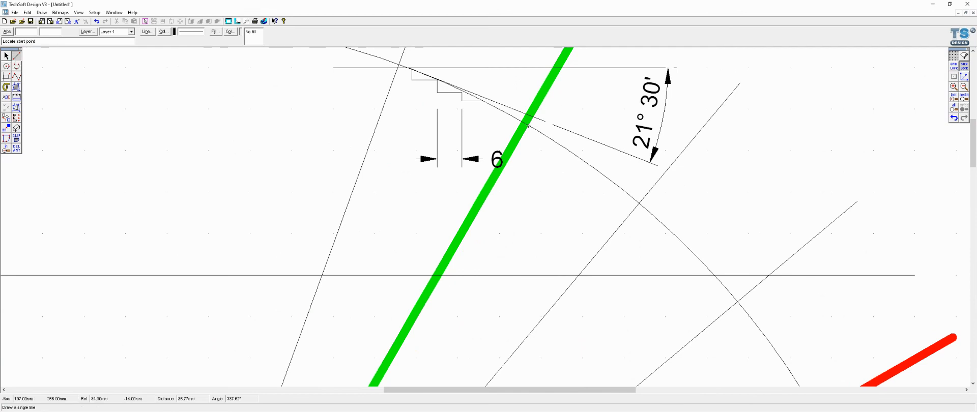
click(411, 68)
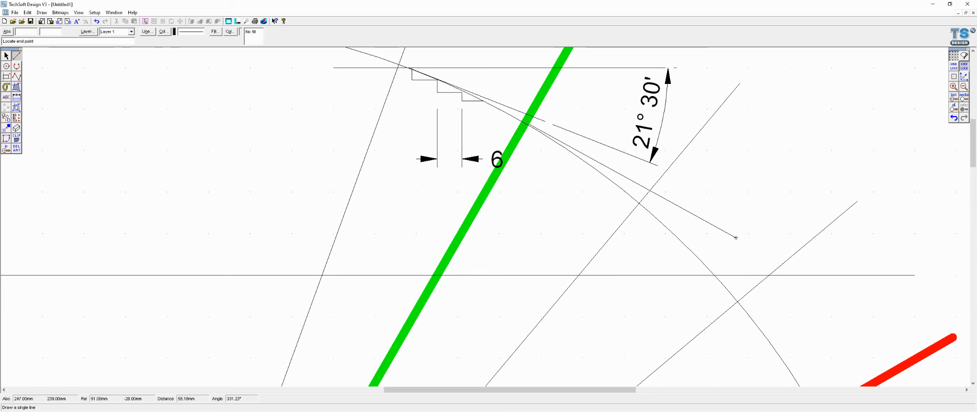
key(Escape)
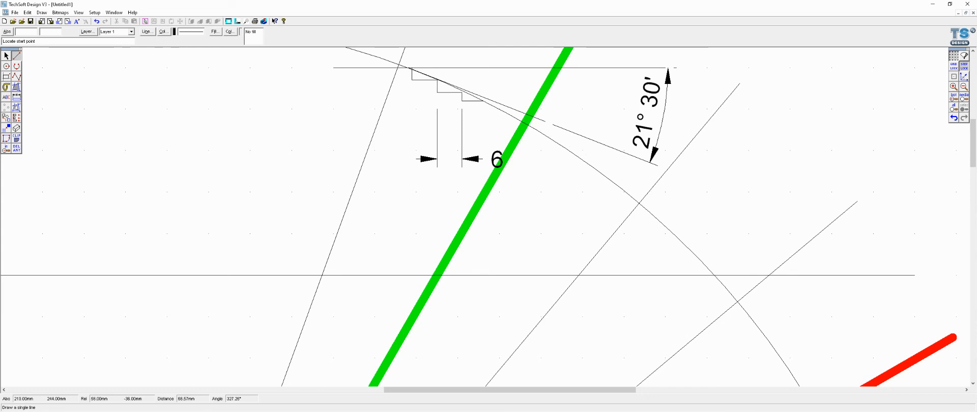
Draw a tangent to the large circle from its intersection with the green line, sloping down past the 50° line.
click(16, 56)
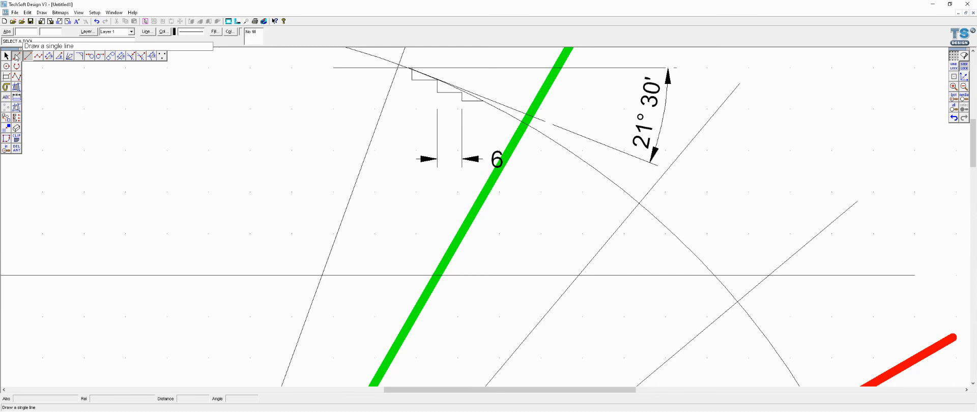
click(100, 56)
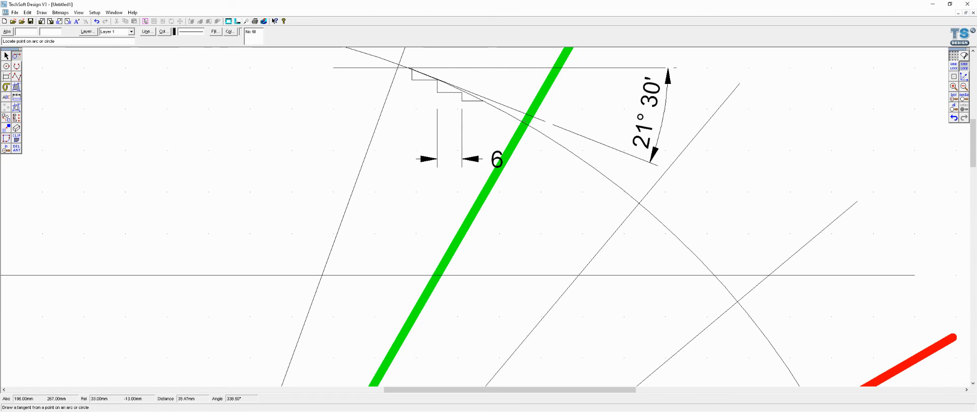
click(525, 123)
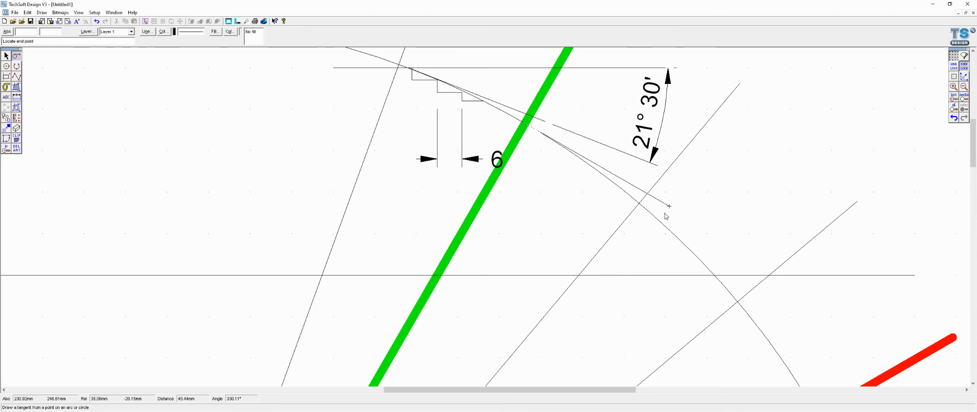
click(738, 245)
scroll(740, 214, down, 1)
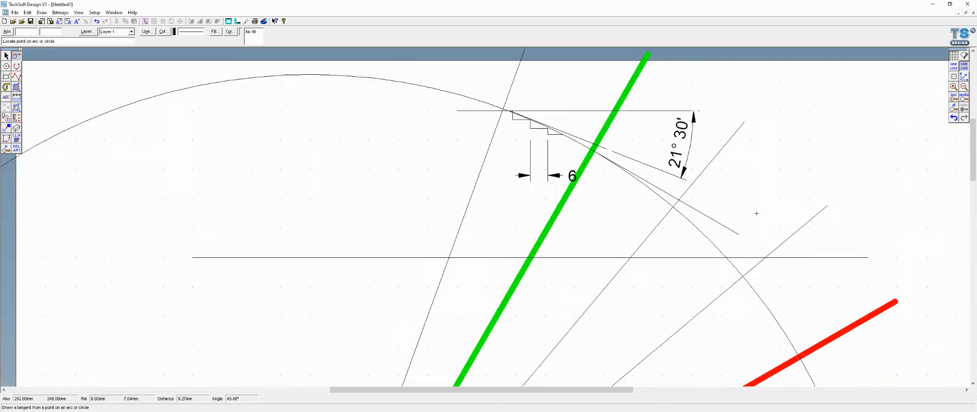
Add an angular dimension between the new tangent and the short horizontal line, placed outside the 21° 30' dimension.
scroll(757, 213, down, 1)
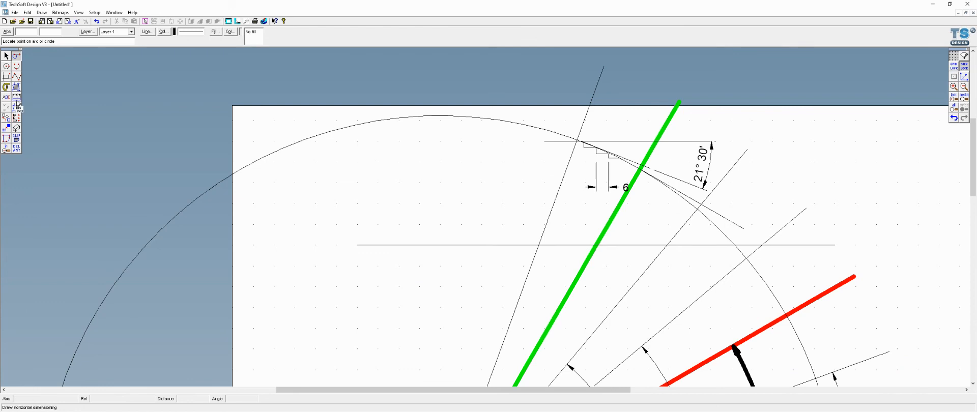
drag(16, 100, 101, 99)
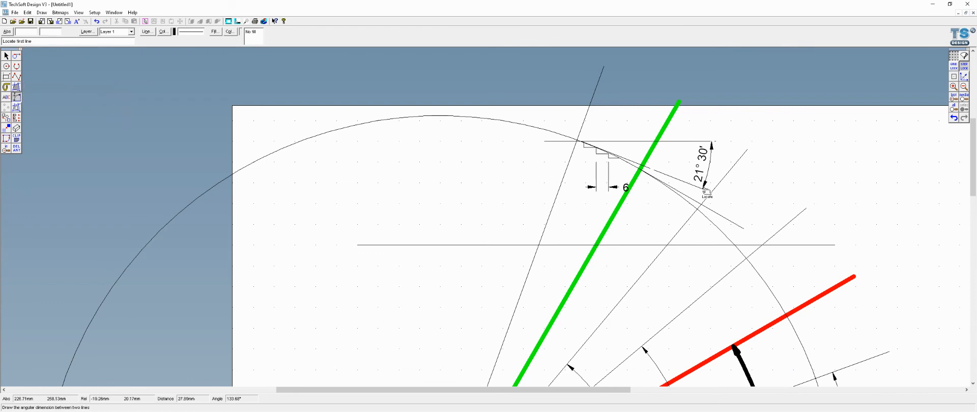
click(718, 214)
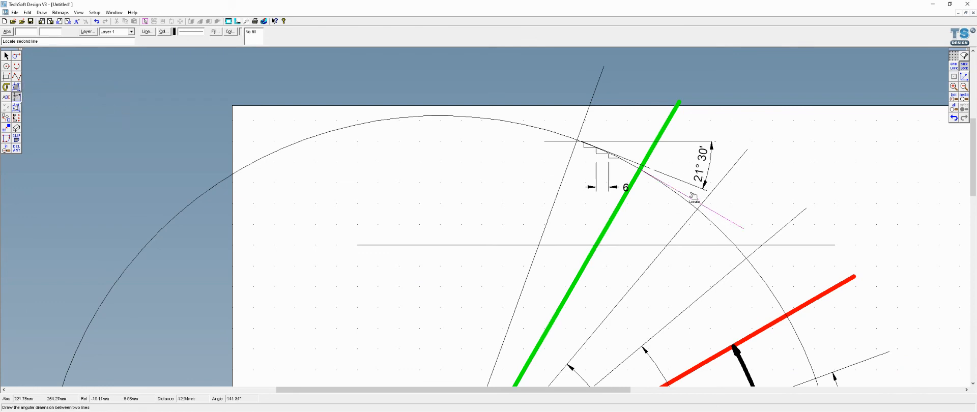
click(643, 145)
click(744, 178)
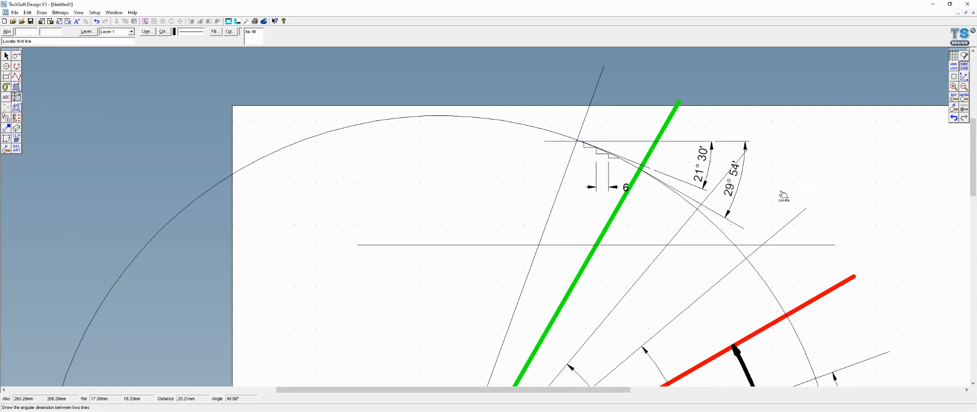
Inspect the tangent's contact point at the green line and switch back to the sweep in Autodesk Fusion 360.
scroll(662, 178, up, 4)
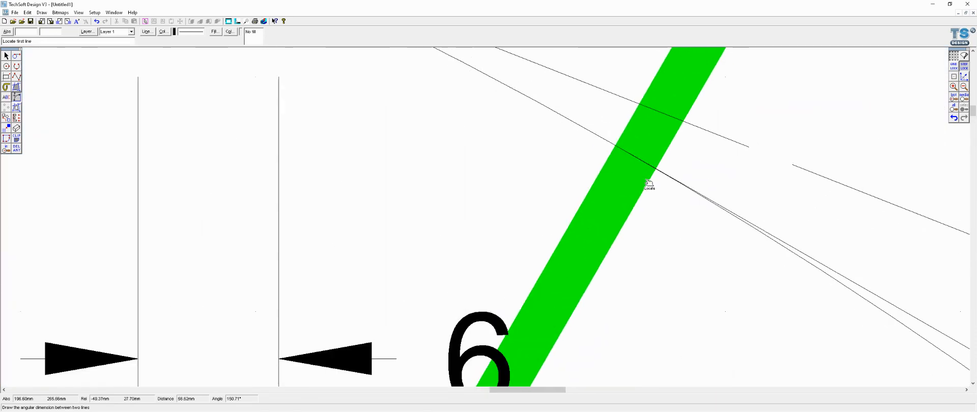
scroll(633, 162, down, 3)
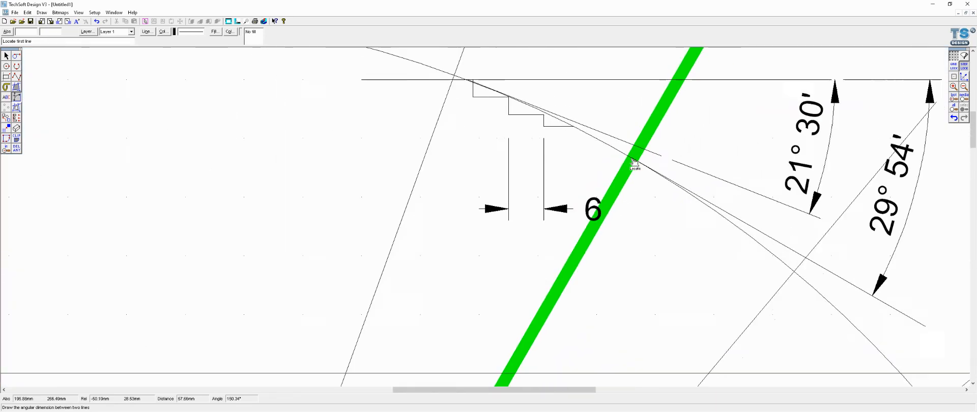
scroll(634, 162, down, 2)
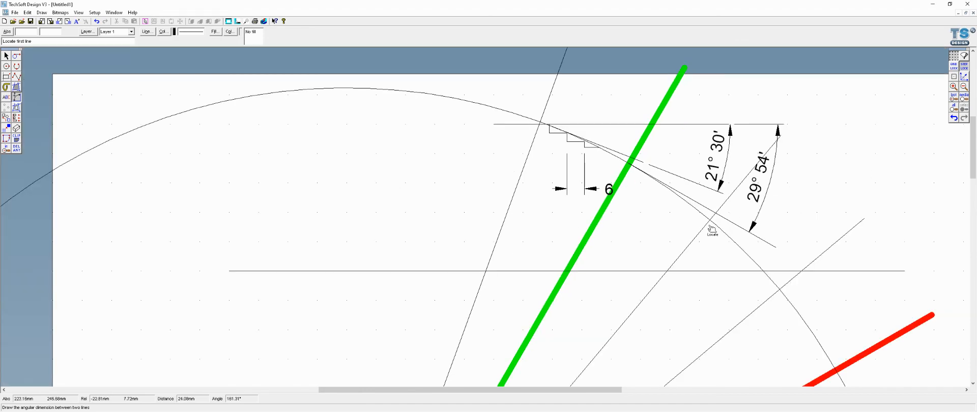
click(932, 4)
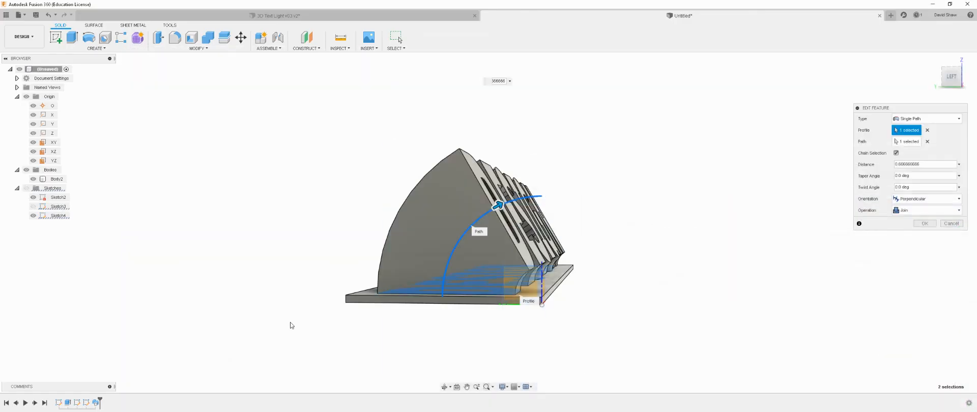
Replace the decimal distance of the lettering's sweep with the fraction 2/3 and apply the edited feature.
click(922, 165)
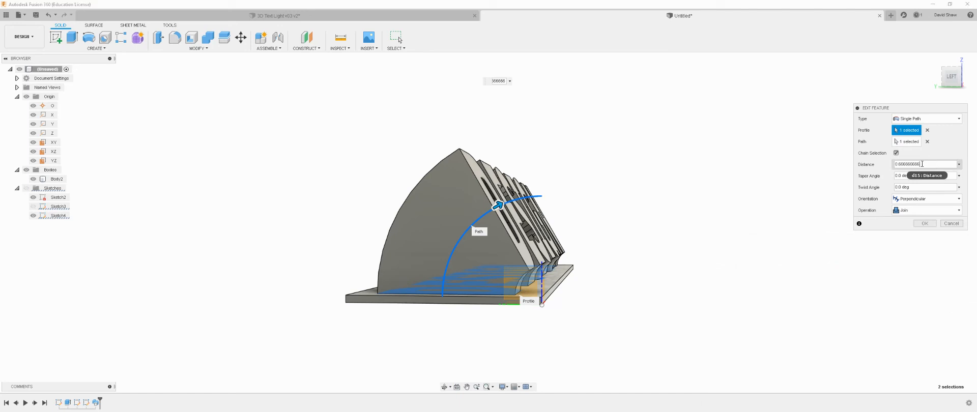
double_click(922, 164)
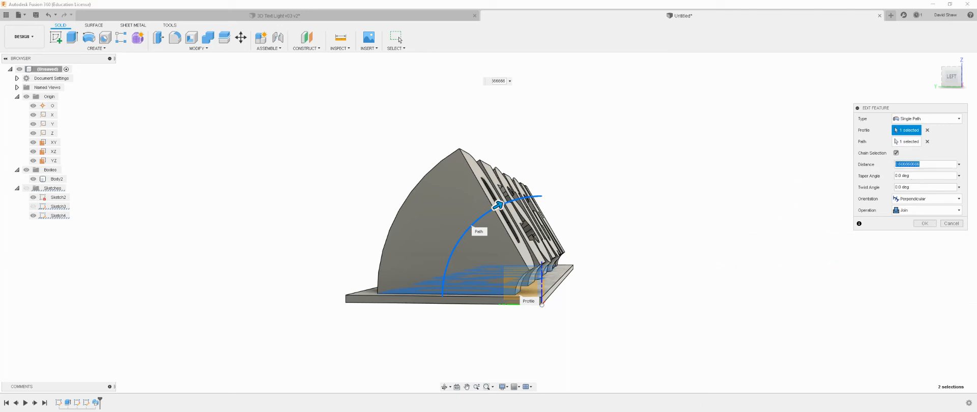
key(alt+Tab)
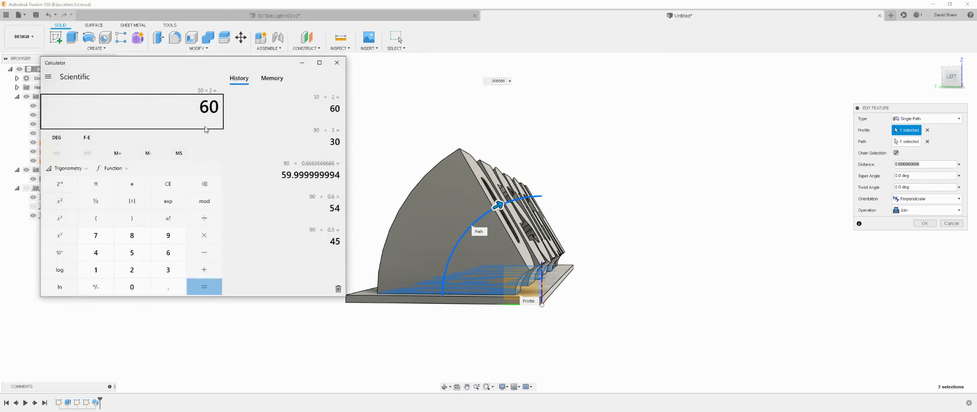
click(302, 62)
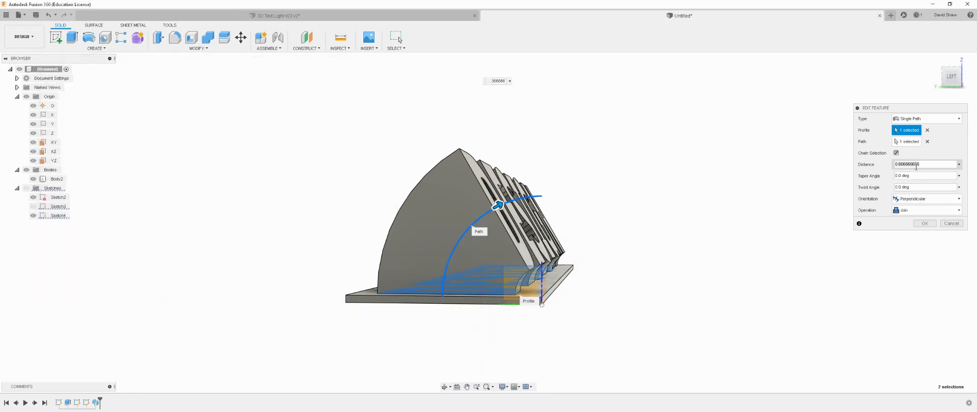
drag(921, 165, 874, 162)
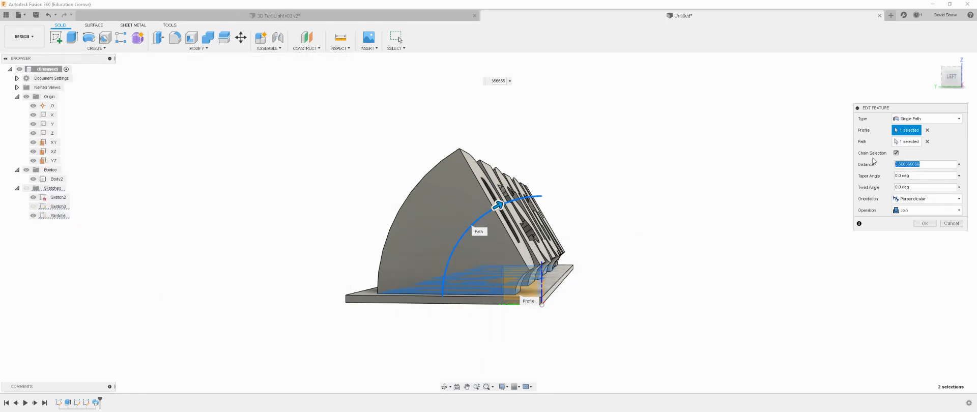
text(2/3)
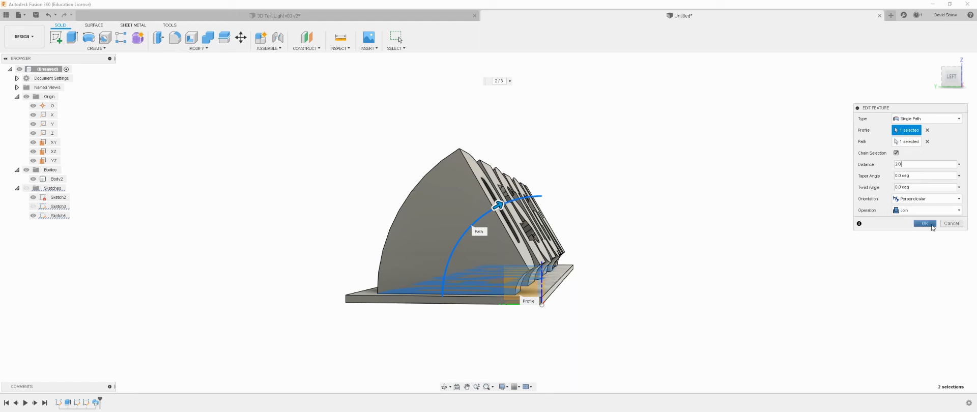
click(925, 224)
shift+middle_drag(722, 267, 658, 258)
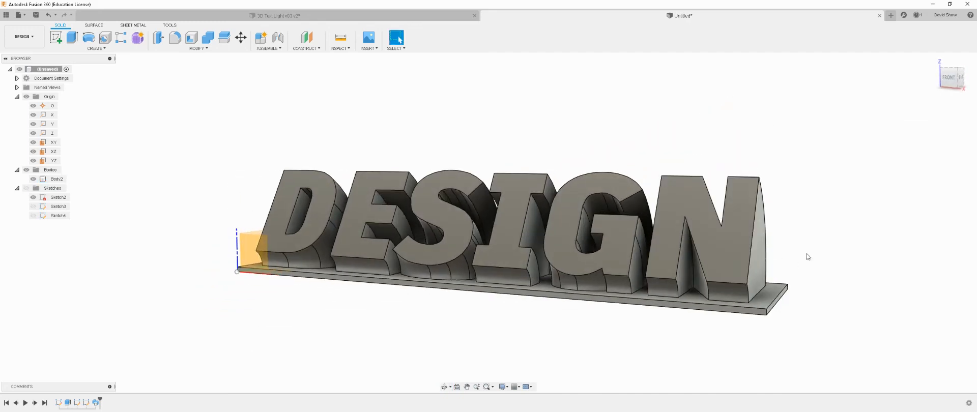
click(481, 323)
shift+middle_drag(466, 332, 484, 316)
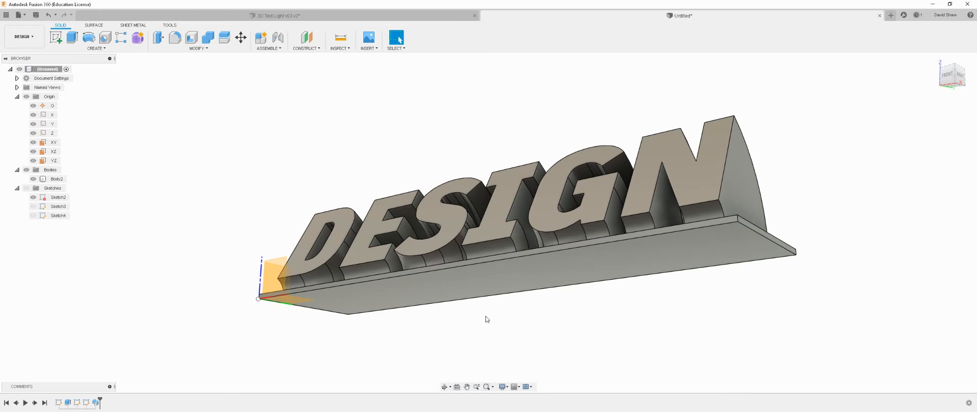